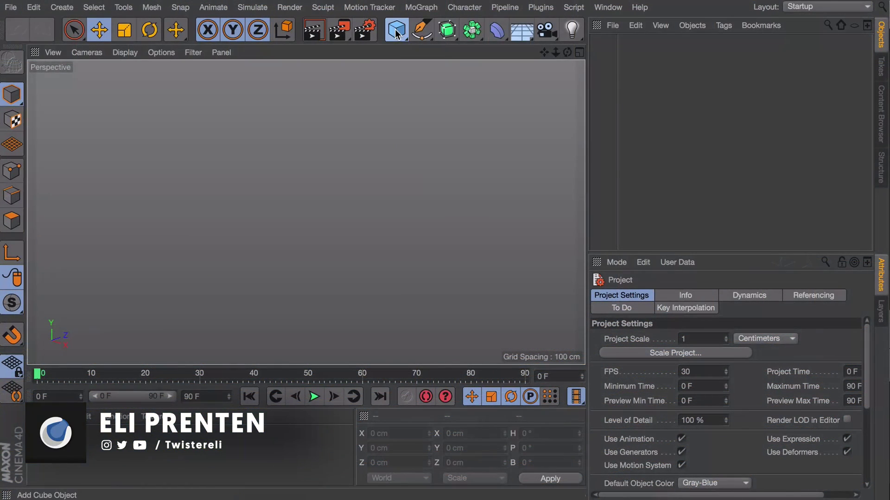
- Add Figure, Platonic and Torus primitives to the scene, and move the Platonic away from the other two
left_click_drag(396, 30, 440, 97)
key("t")
left_click_drag(495, 230, 196, 258)
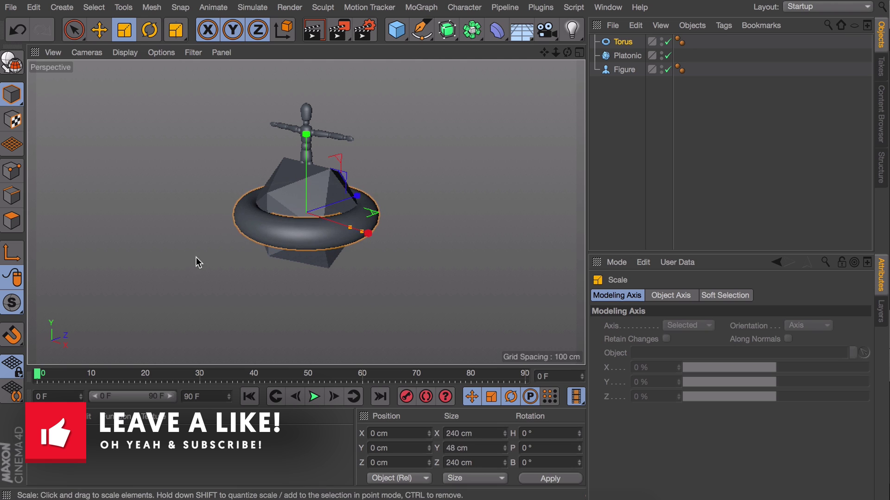
key("e")
left_click(307, 197)
left_click_drag(363, 231, 204, 210)
left_click(726, 176)
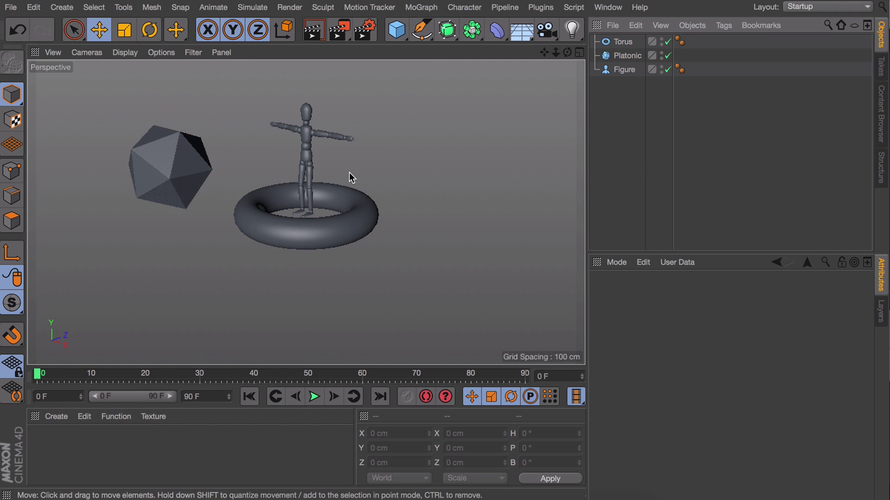
- Set the viewport display to Gouraud Shading (Lines) and examine the objects' polygon lines
left_click_drag(348, 172, 393, 211, "alt")
left_click(133, 53)
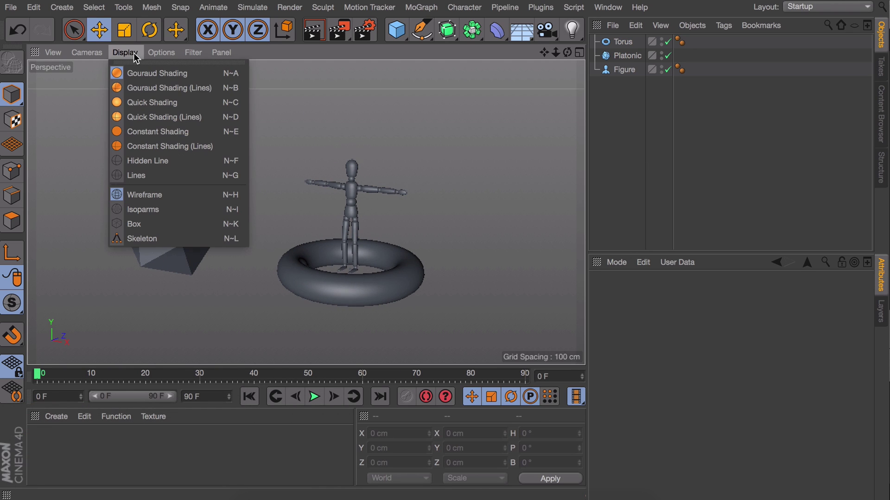
left_click(140, 88)
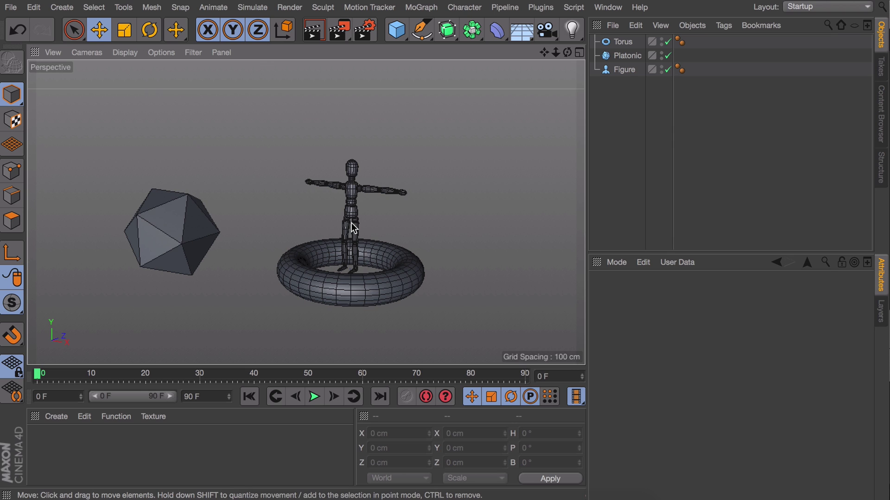
scroll(353, 224, "up", 3)
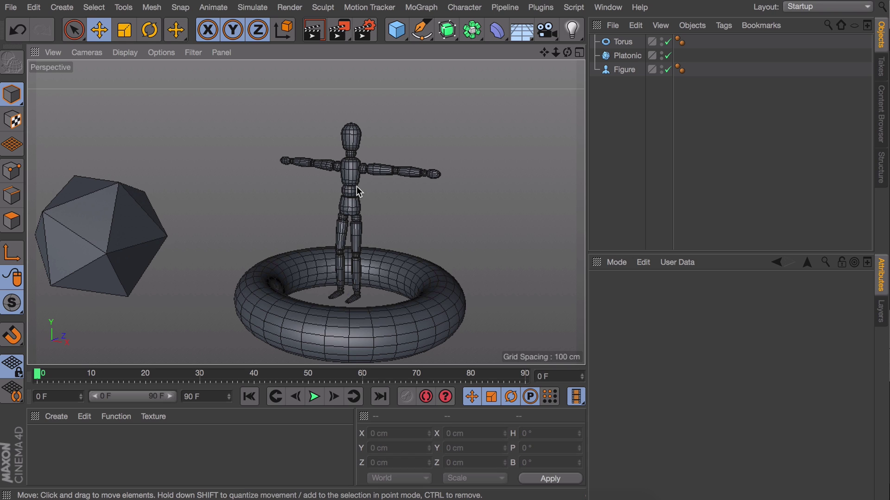
- Try rendering the view in Lines display mode, and return the viewport to Gouraud Shading
left_click(123, 52)
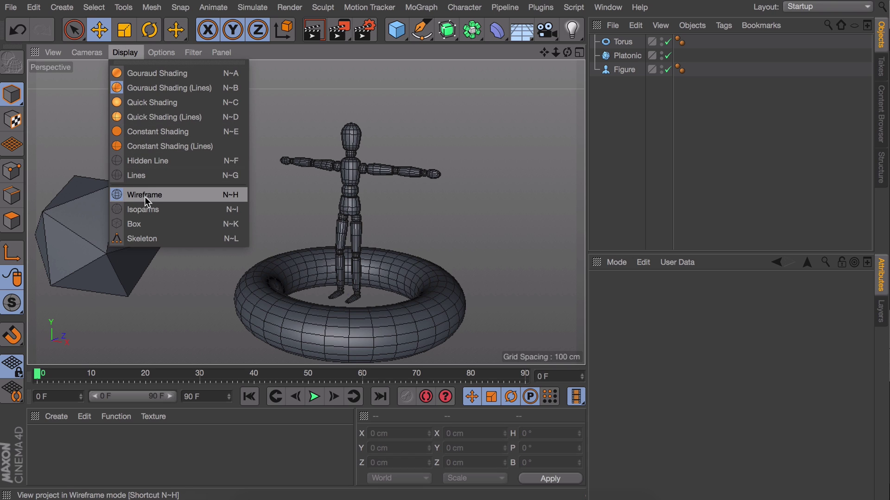
left_click(144, 178)
left_click_drag(344, 207, 365, 184, "alt")
key("super+r")
left_click(126, 55)
left_click(129, 71)
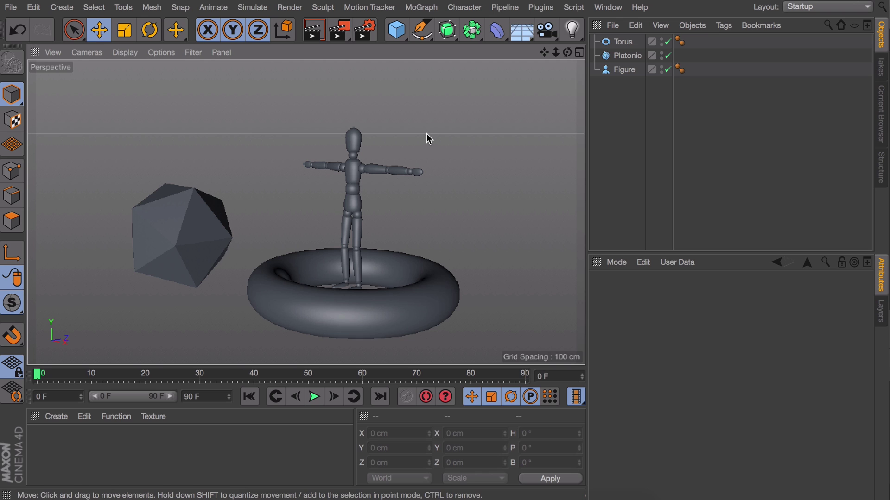
- Add the Cel Renderer effect to the render settings, keeping the settings window clear of the scene objects
left_click(371, 35)
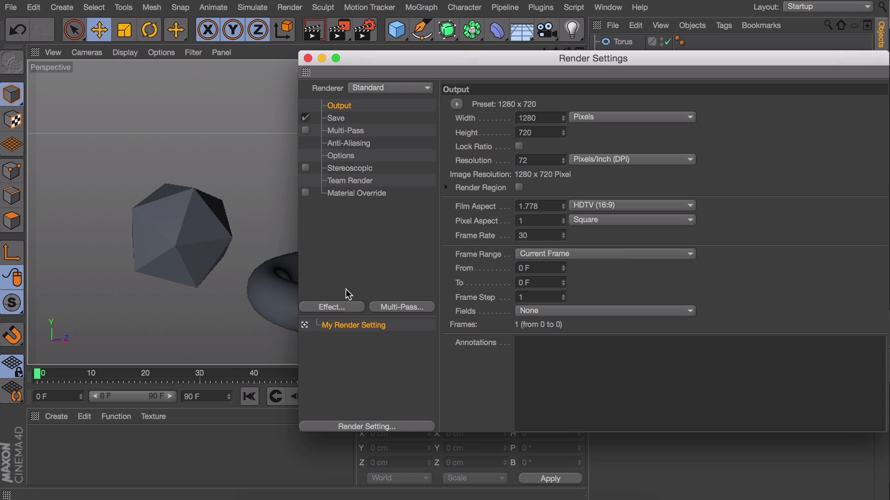
left_click(345, 305)
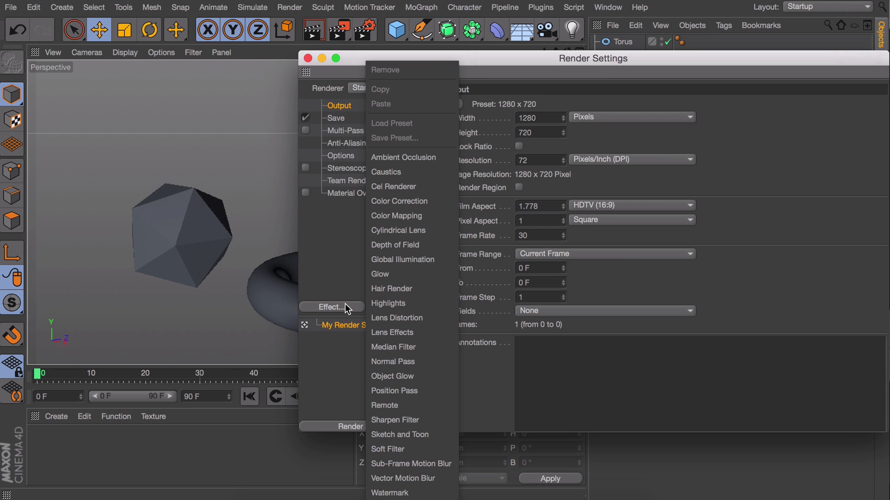
left_click(404, 187)
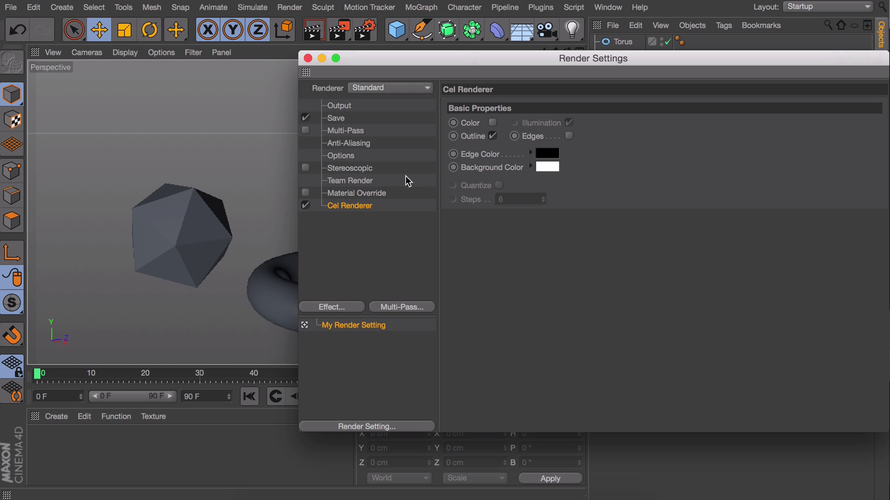
left_click_drag(353, 59, 510, 59)
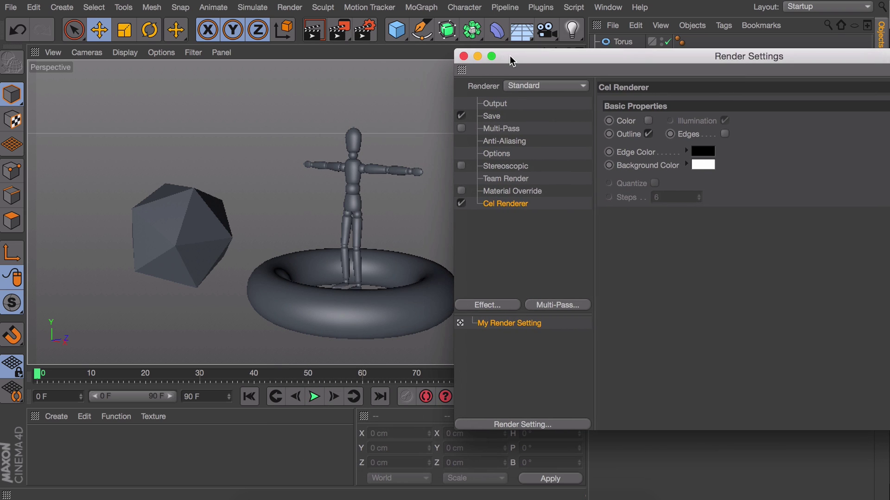
- Enable Edges for the Cel Renderer, rendering the view before and after the change
key("ctrl+r")
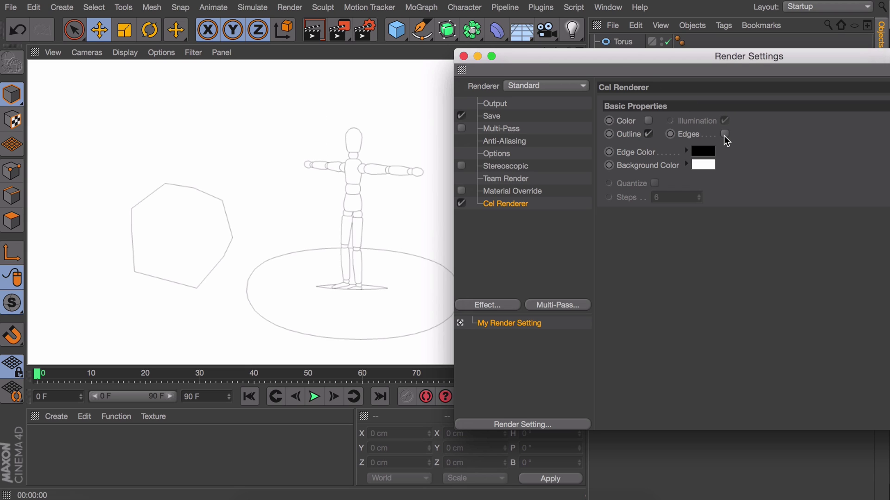
left_click(725, 135)
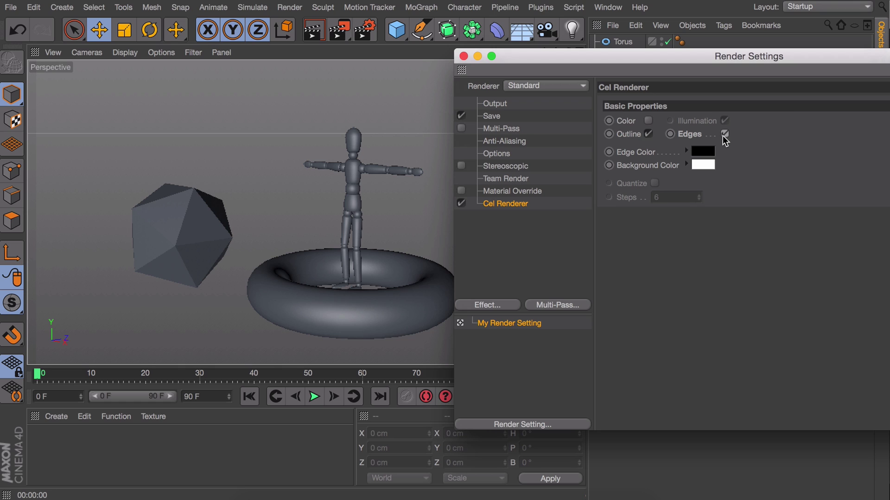
left_click(316, 31)
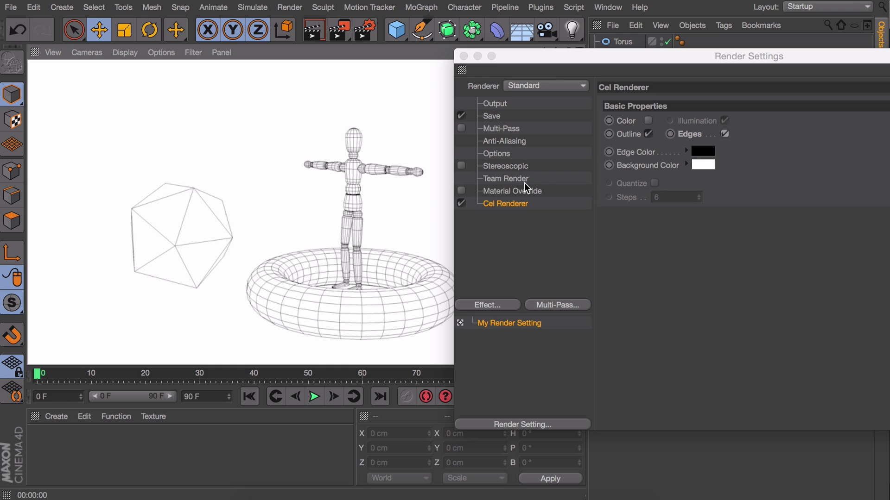
- Bring the blueprint reference images into view and sample a dark blue from one as the Cel Renderer's Edge Color
key("ctrl+Left")
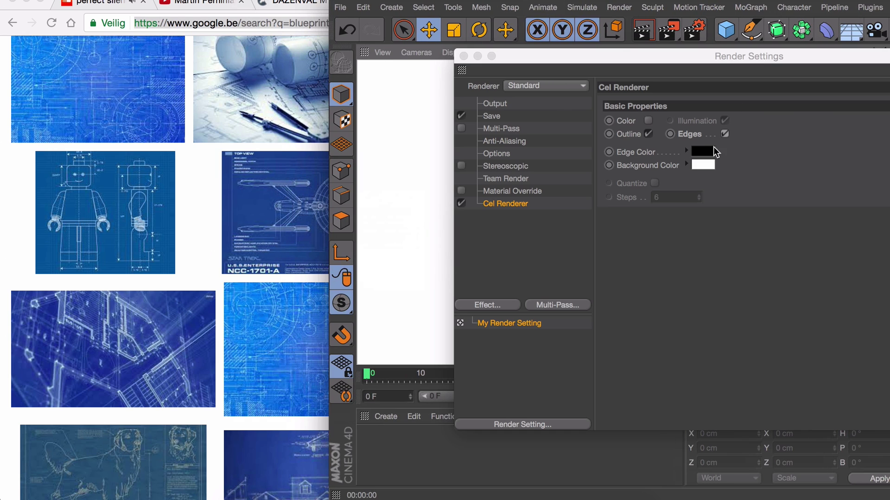
left_click(706, 152)
left_click(806, 132)
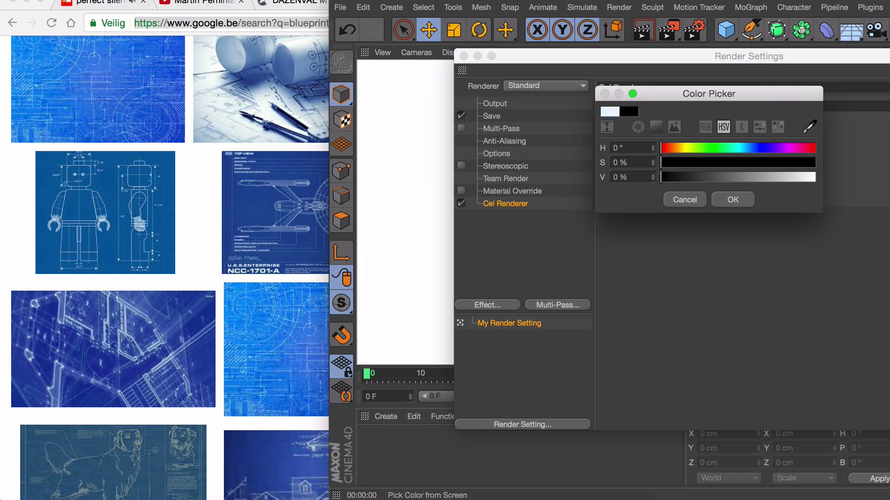
left_click(297, 221)
left_click(736, 200)
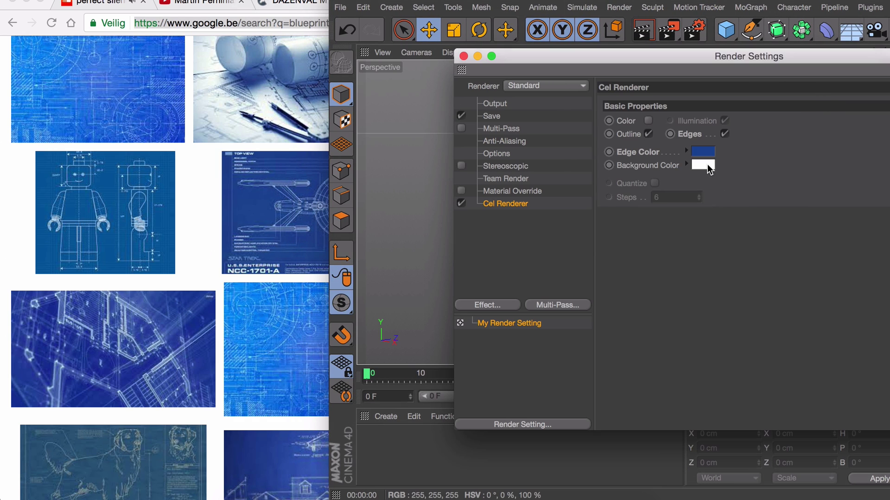
- Set the Cel Renderer's Edge Color to a light blue sampled from the toy figure blueprint's lines
left_click(697, 152)
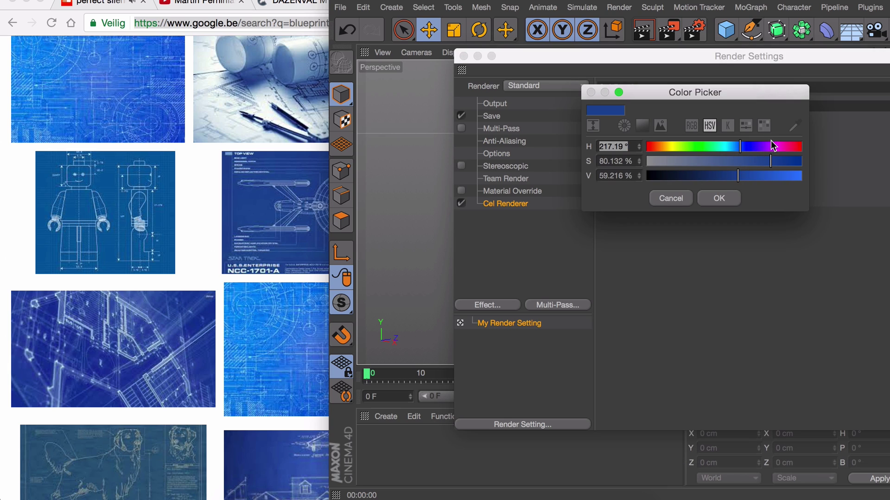
left_click(794, 125)
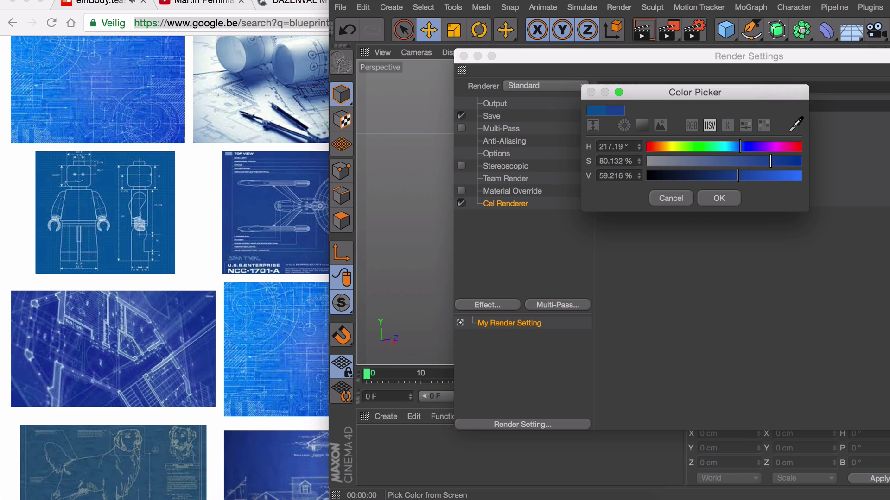
left_click(105, 226)
left_click(718, 200)
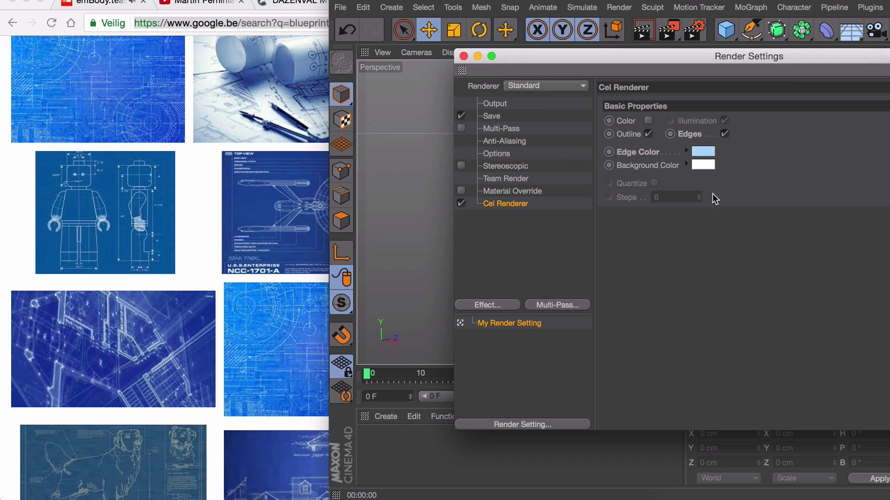
- Set the Cel Renderer's Background Color to a dark blue sampled from the starship blueprint
left_click(692, 162)
left_click(796, 142)
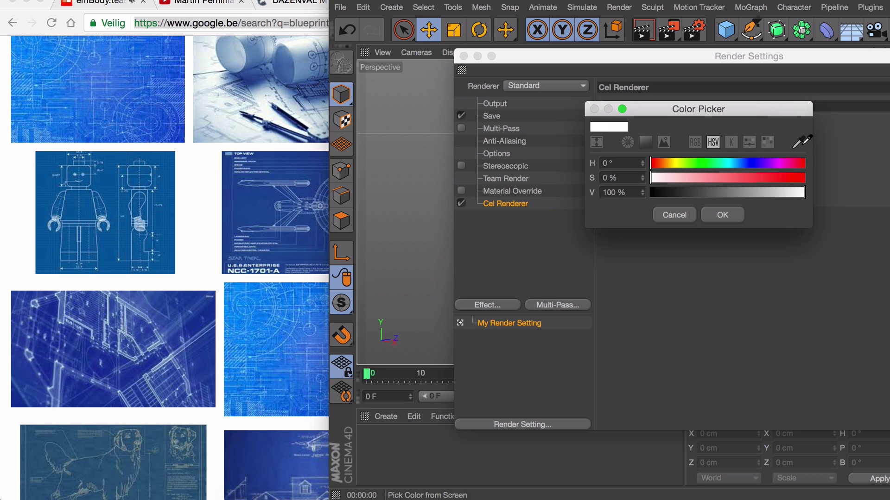
left_click(283, 196)
left_click(718, 211)
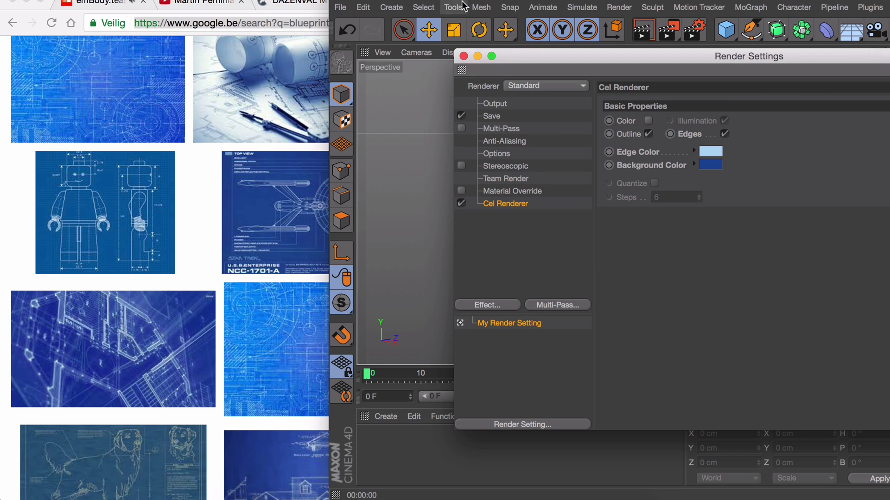
- Bring the full viewport back into view, render it with the blueprint colors, and close the render settings
left_click_drag(463, 1, 132, 1)
key("super+r")
key("ctrl+r")
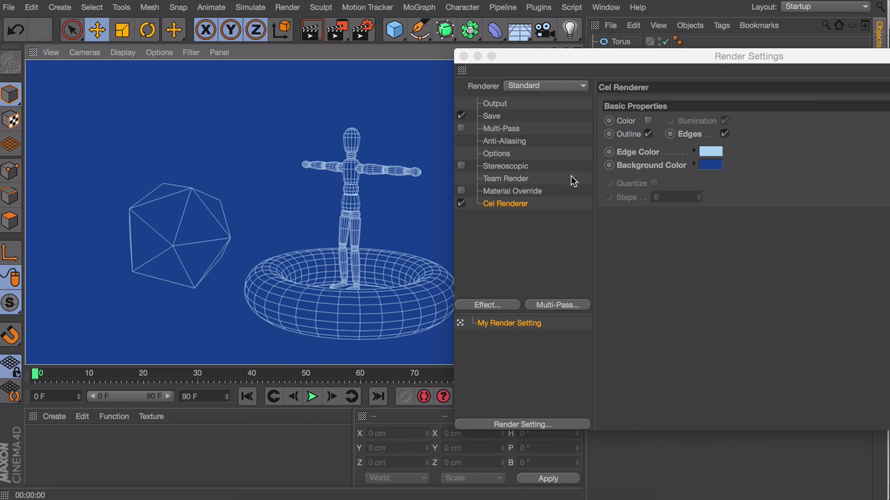
left_click(463, 55)
- Add a Plane below the objects at about Y -89 cm, enlarge it to about 1583 cm square, and render the view
left_click(519, 30)
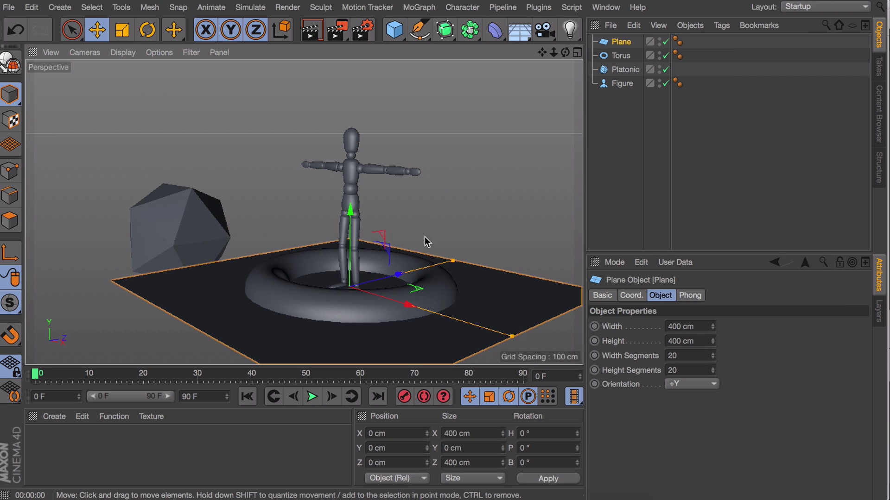
mouse_move(437, 220)
left_mouse_down()
mouse_move(351, 255)
mouse_move(369, 258)
left_mouse_up()
key("ctrl+r")
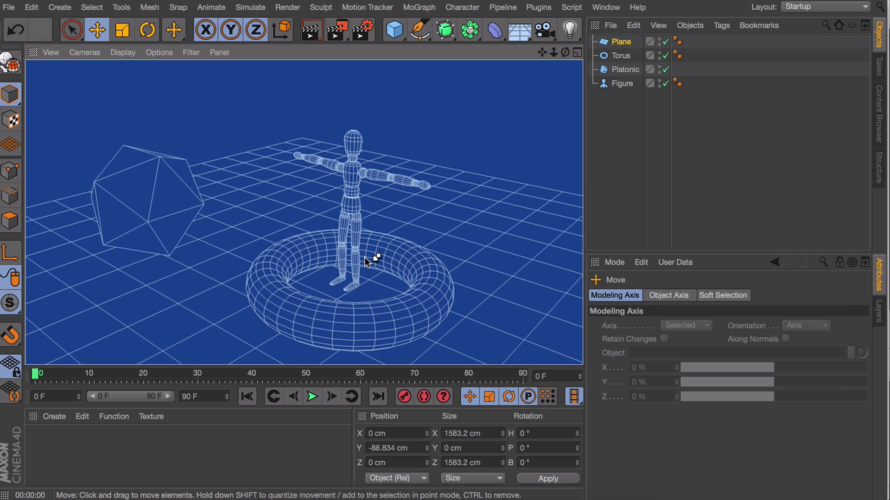
- Rotate the plane to a 90° pitch and move it behind the objects to about Z 214 cm
left_click(620, 42)
key("r")
key("e")
left_click_drag(323, 322, 386, 312, "shift")
- Render the front view from afar and close up to examine the wireframe grid, and return to the perspective view
middle_click(323, 240)
middle_click(326, 244)
key("ctrl+r")
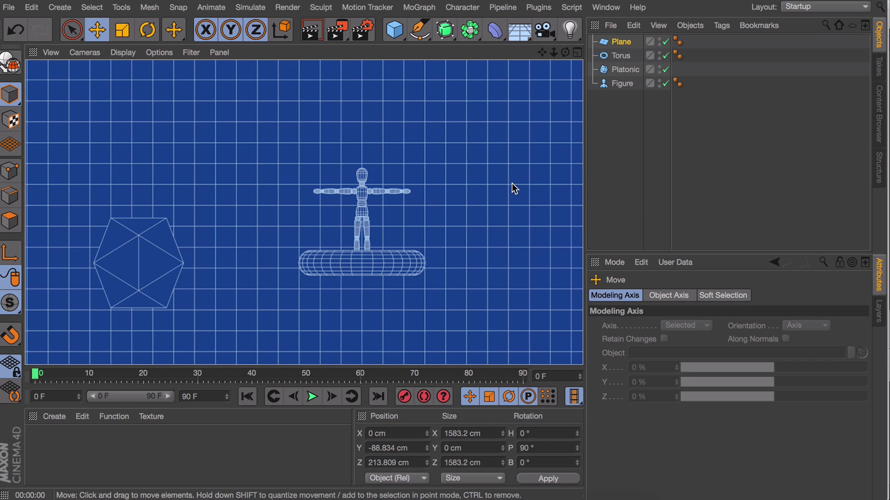
left_click(588, 182)
scroll(374, 262, "up", 6)
key("ctrl+r")
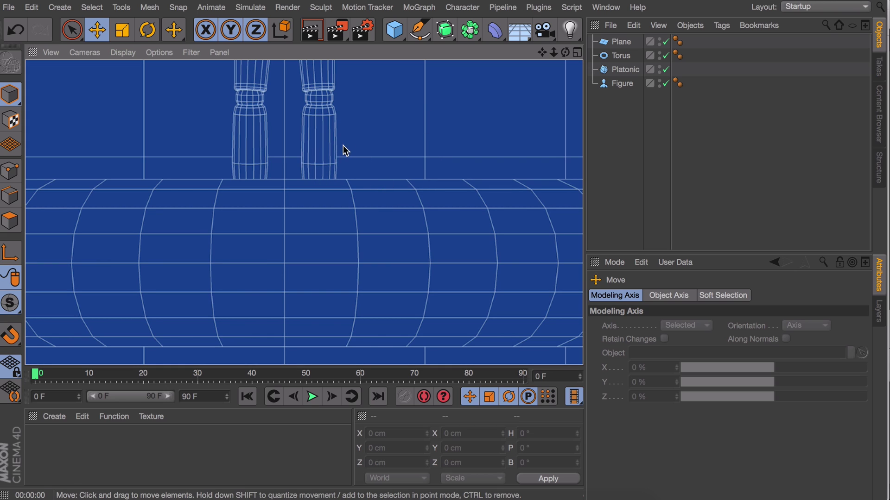
left_click(627, 168)
scroll(439, 166, "down", 6)
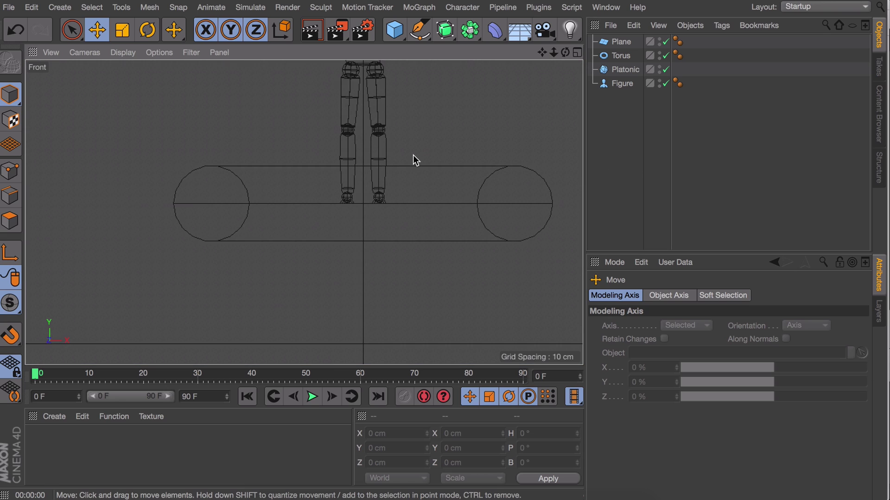
middle_click(417, 268)
middle_click(268, 172)
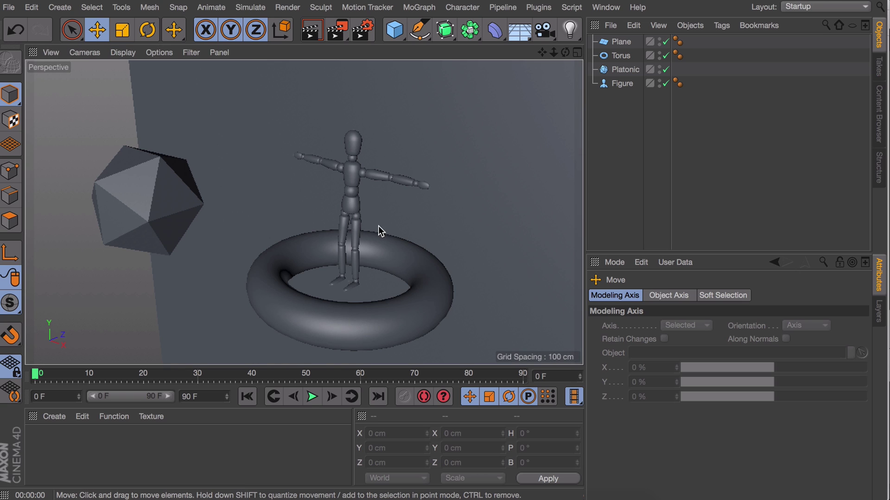
- Add an Atom Array object and make the Figure its child
mouse_move(378, 226)
left_mouse_down("alt")
mouse_move(369, 202)
mouse_move(386, 209)
mouse_move(426, 183)
mouse_move(402, 186)
left_mouse_up("alt")
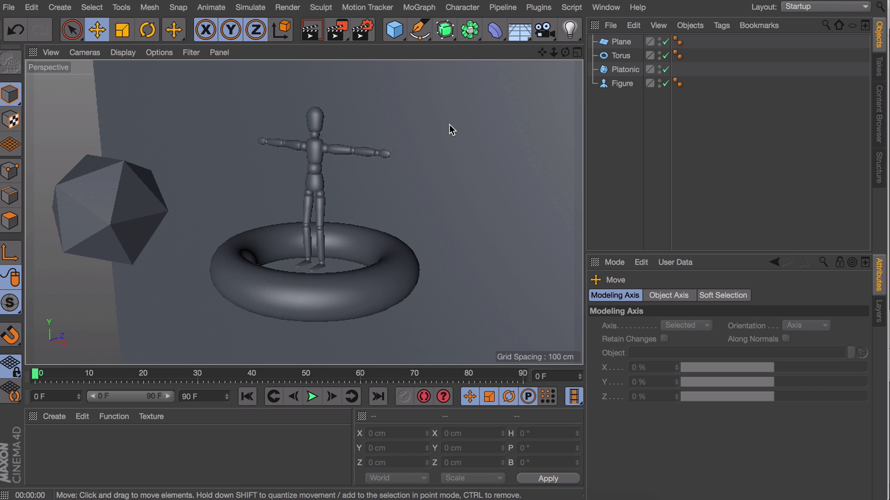
left_click(470, 30)
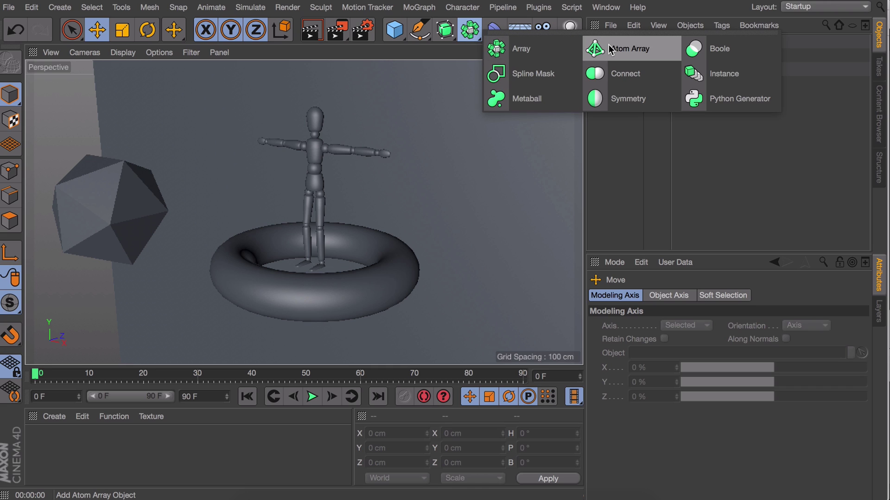
left_click(610, 49)
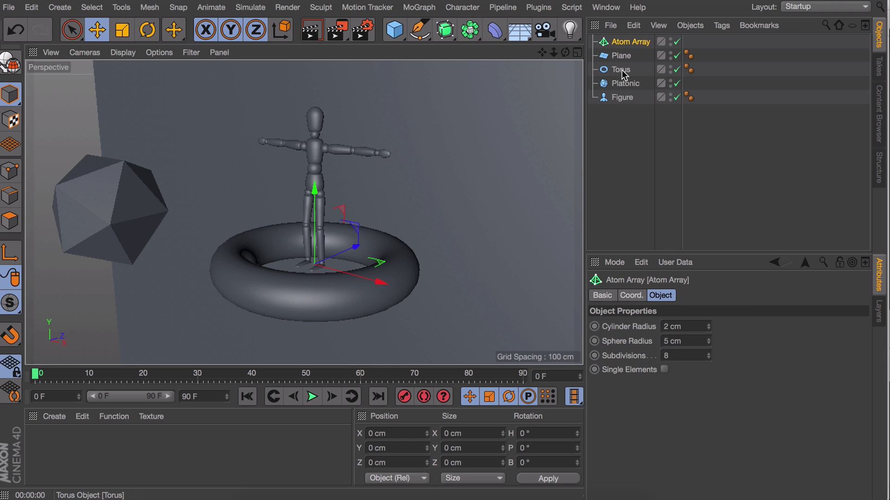
left_click_drag(624, 100, 627, 43)
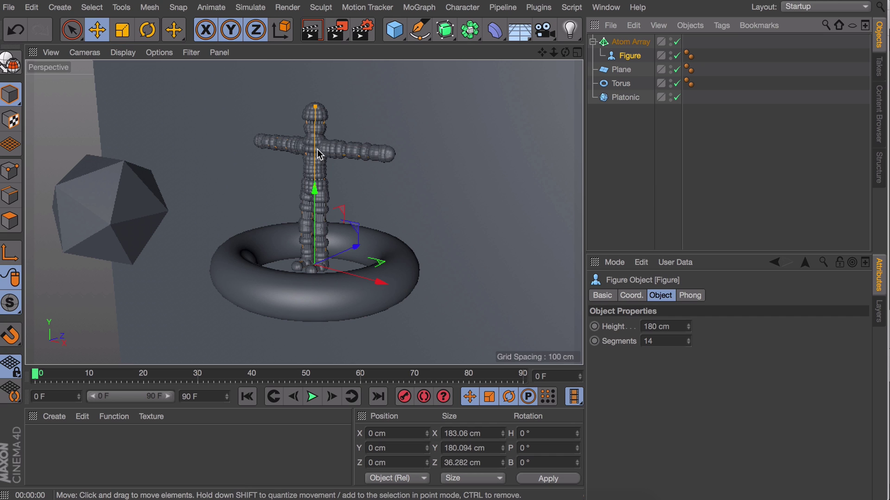
- Set both the cylinder radius and the sphere radius of the Figure's Atom Array to 1 cm
right_click_drag(317, 149, 350, 75, "alt")
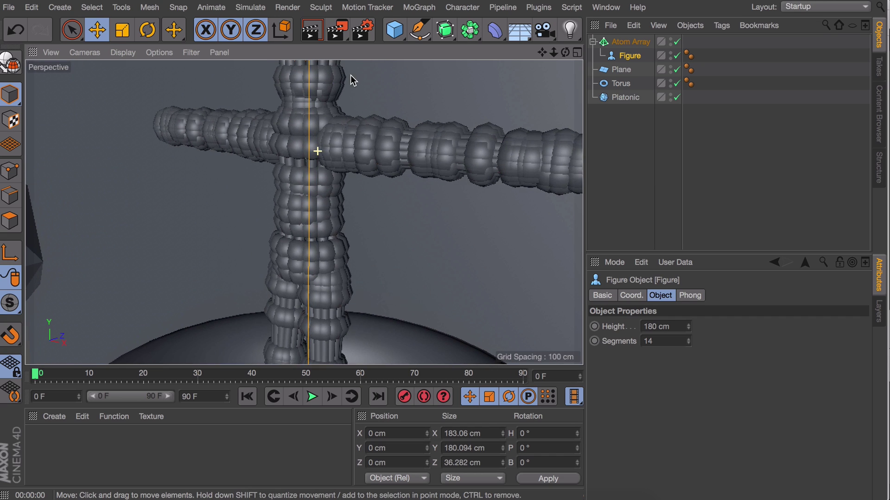
left_click(626, 43)
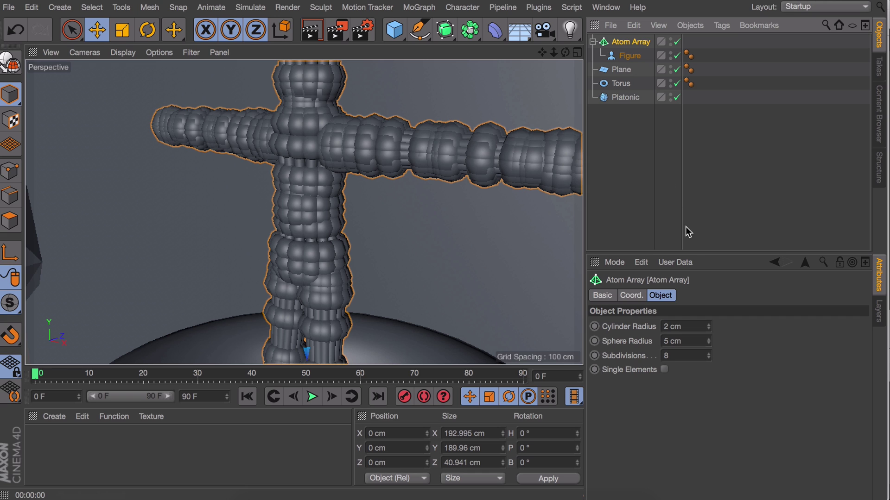
left_click_drag(709, 340, 708, 358)
double_click(678, 326)
type("1")
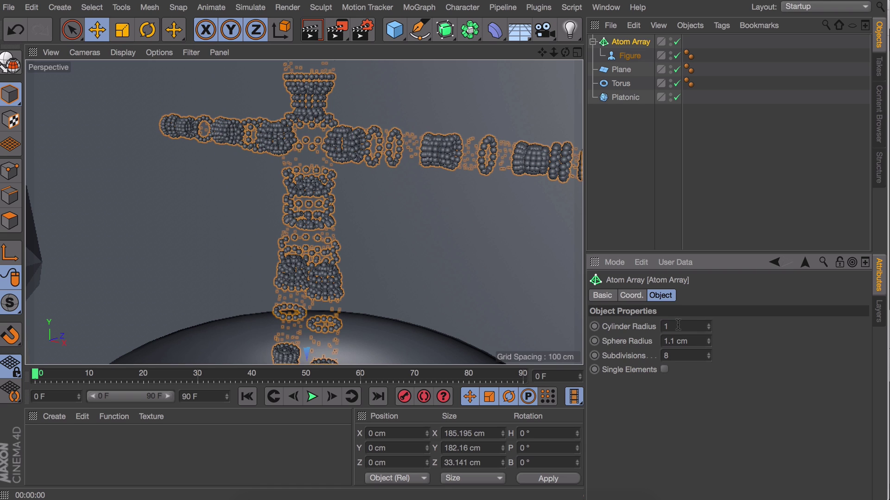
key("Return")
double_click(677, 326)
key("Tab")
type("1")
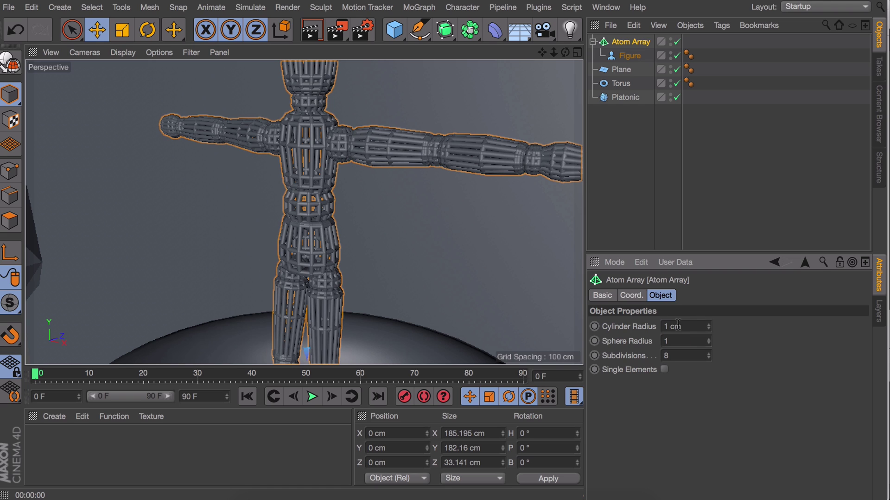
key("Return")
- Reduce the sphere radius of the Figure's Atom Array to 0.5 cm and inspect the thinner wireframe up close
left_click(641, 208)
scroll(288, 159, "up", 3)
scroll(353, 140, "up", 6)
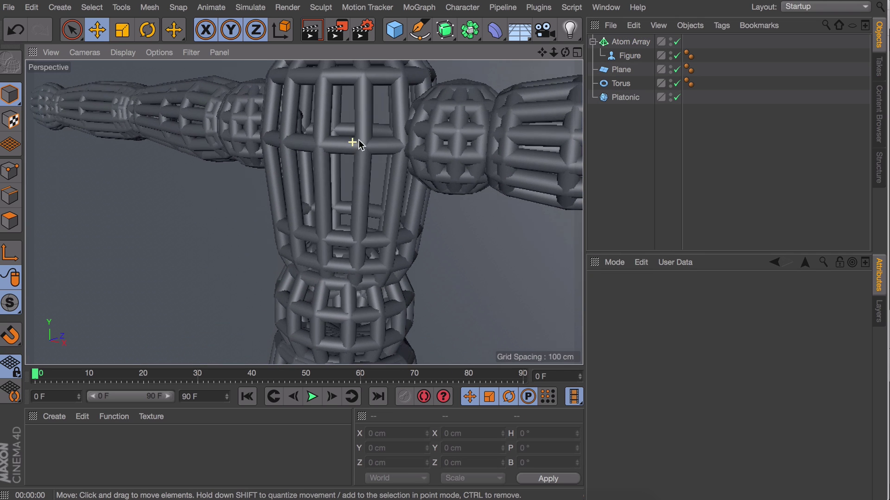
left_click_drag(426, 141, 369, 139, "alt")
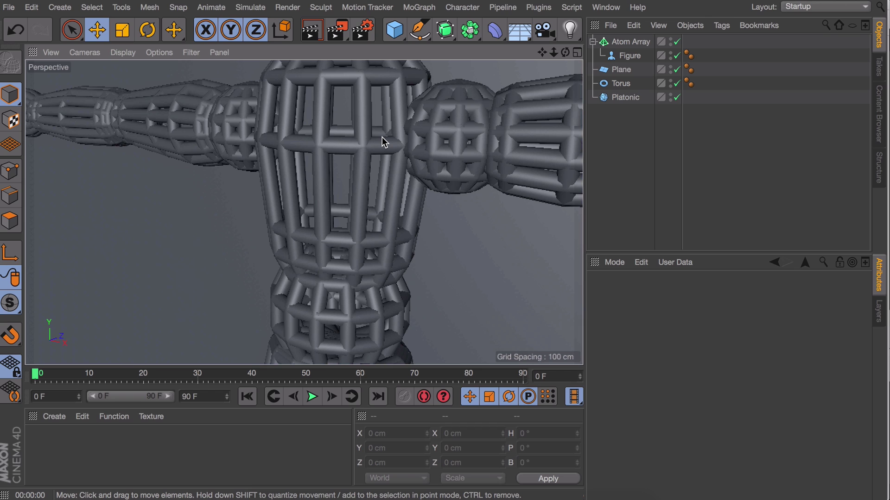
scroll(387, 176, "down", 5)
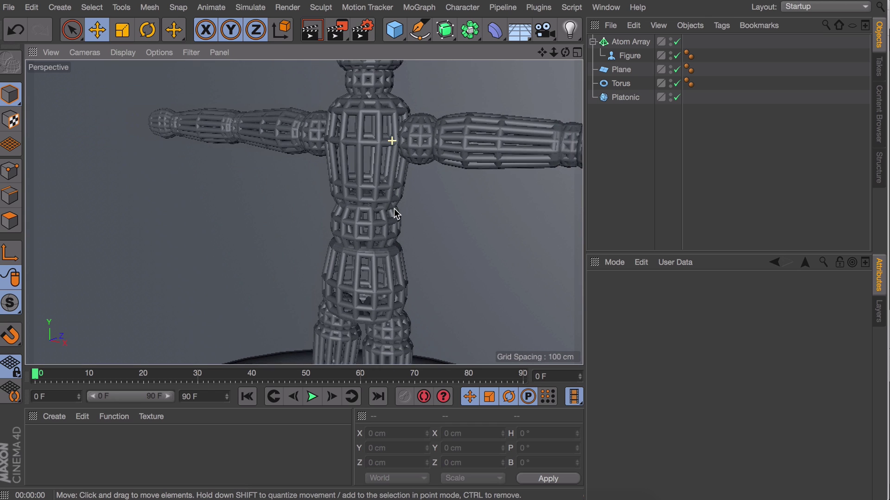
left_click(628, 42)
left_click(679, 324)
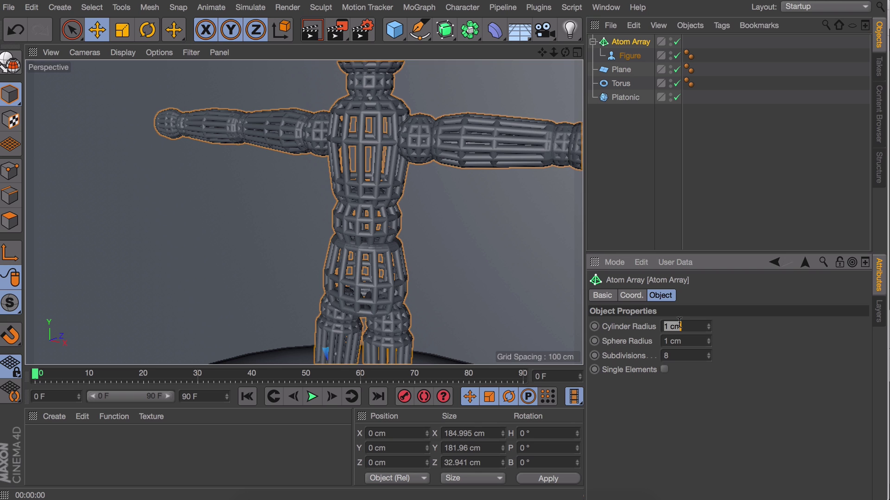
key("Tab")
type(".5")
key("shift+Tab")
left_click(674, 220)
scroll(391, 142, "up", 5)
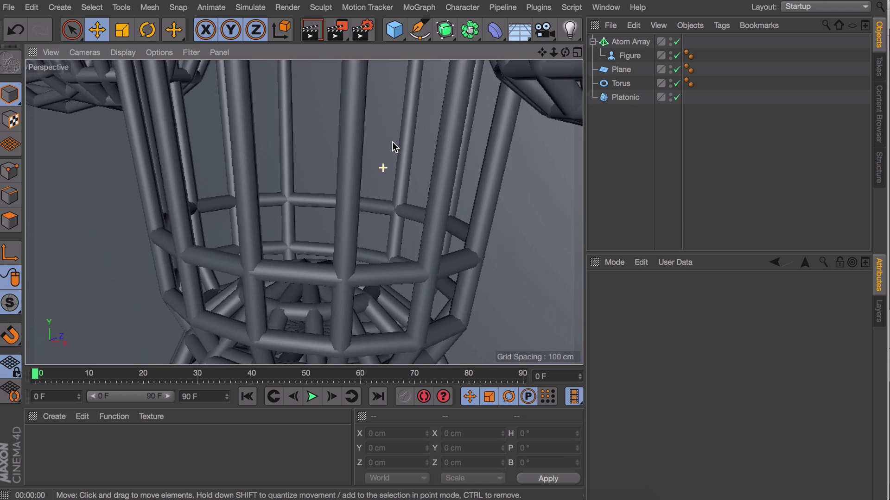
- Add a second Atom Array object and make the Platonic its child
scroll(379, 218, "down", 6)
scroll(379, 218, "down", 4)
left_click_drag(470, 29, 644, 50)
left_click_drag(626, 107, 627, 39)
- Set the cylinder radius of the Platonic's Atom Array to 5 cm
left_click(627, 45)
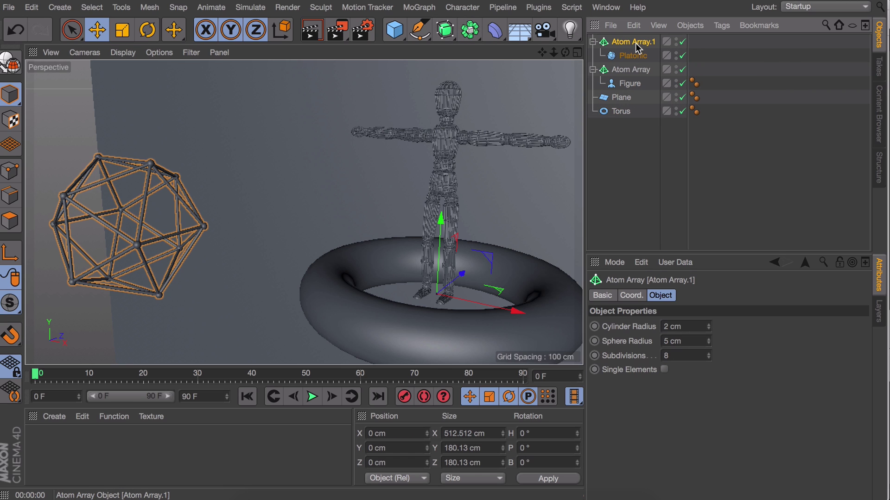
left_click(675, 326)
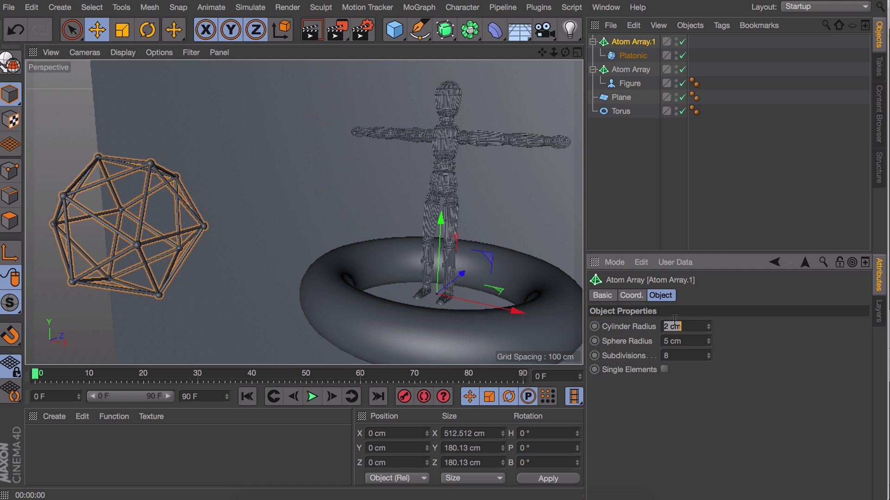
type("5")
key("Return")
- Render the perspective view with all the objects, and disable the Cel Renderer effect in the render settings
left_click(648, 194)
scroll(354, 199, "down", 5)
key("super+r")
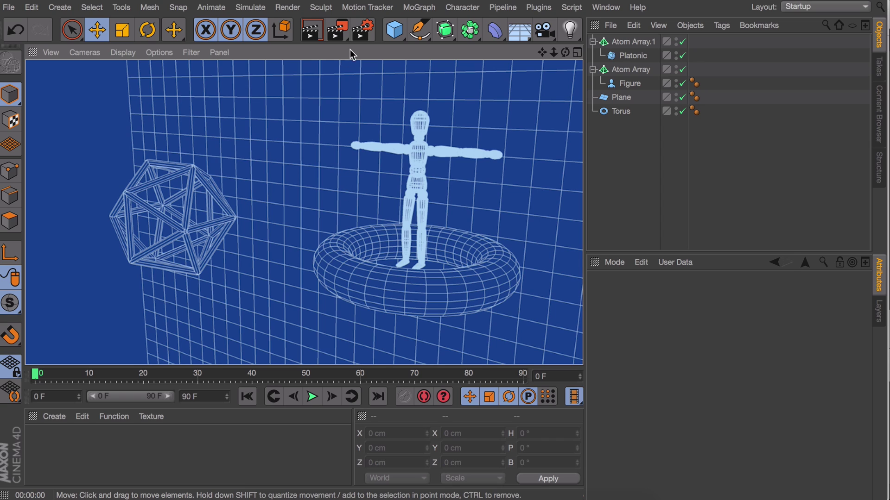
left_click(363, 30)
left_click(305, 204)
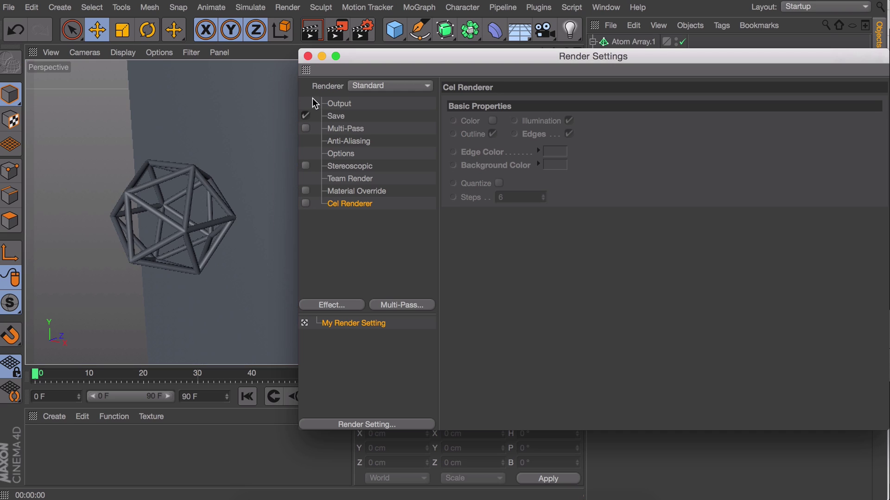
left_click(308, 56)
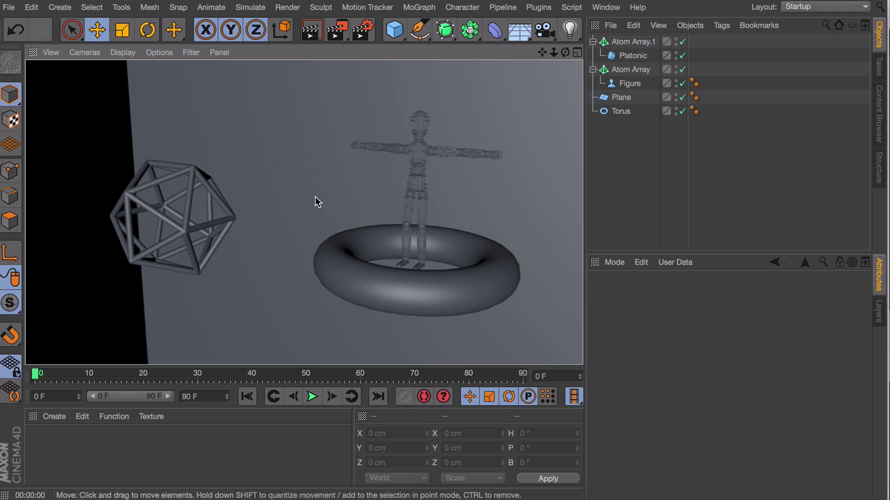
- Create a new material with Color and Reflectance disabled and a white Luminance channel enabled
double_click(263, 438)
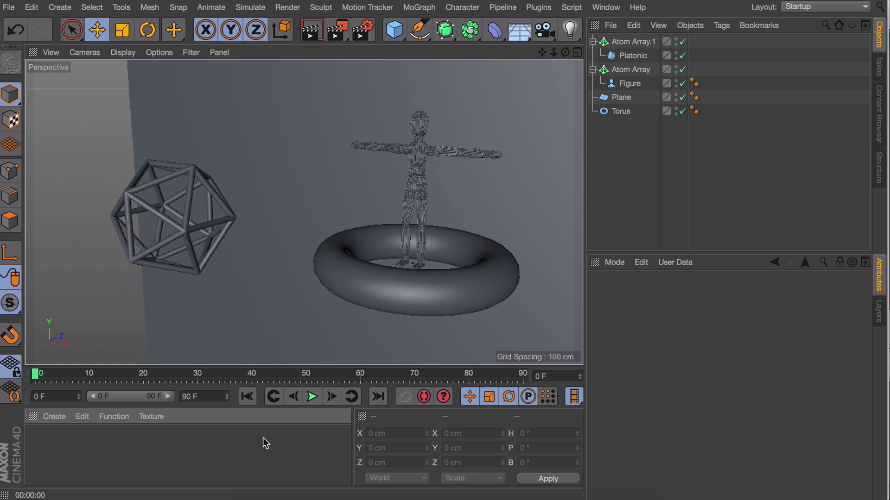
double_click(52, 441)
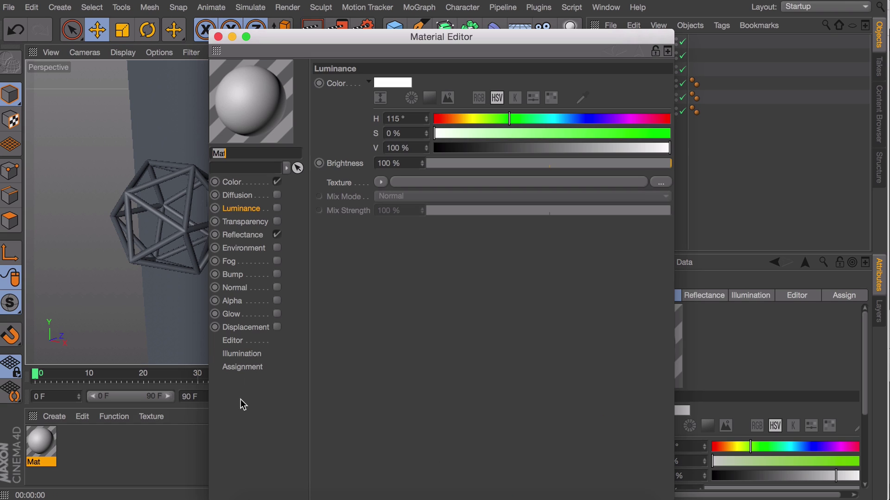
left_click(276, 235)
left_click(277, 182)
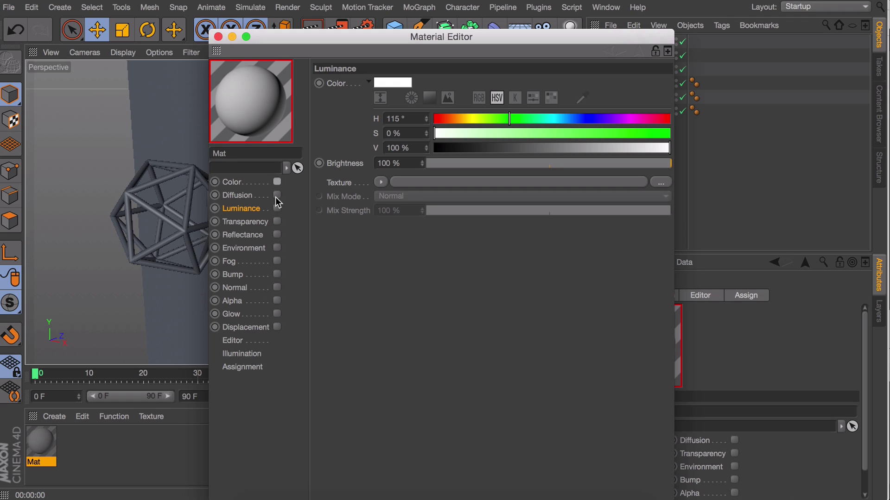
left_click(277, 208)
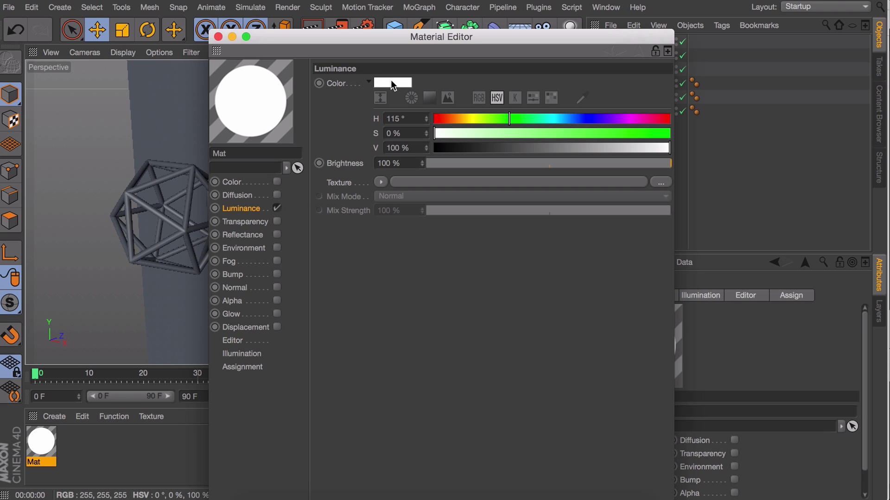
left_click(218, 37)
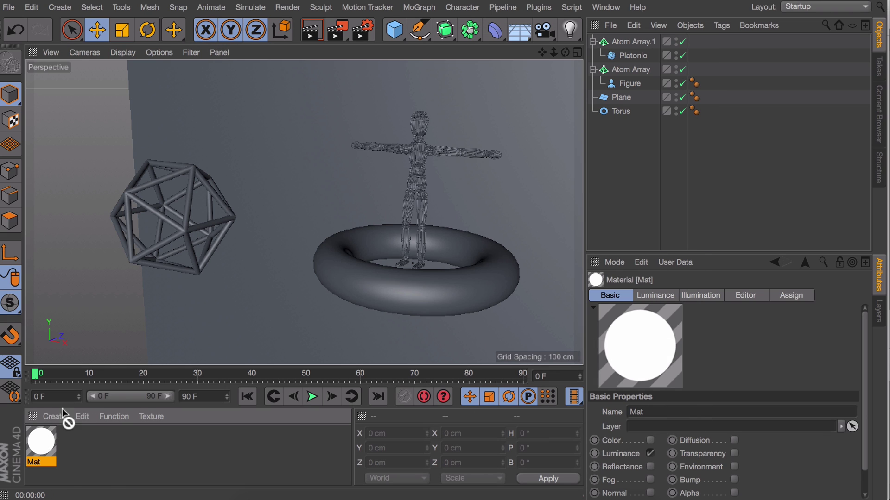
- Apply the white luminance material to the Atom Arrays of the Platonic and the Figure
left_click_drag(65, 415, 192, 232)
left_click_drag(49, 443, 430, 151)
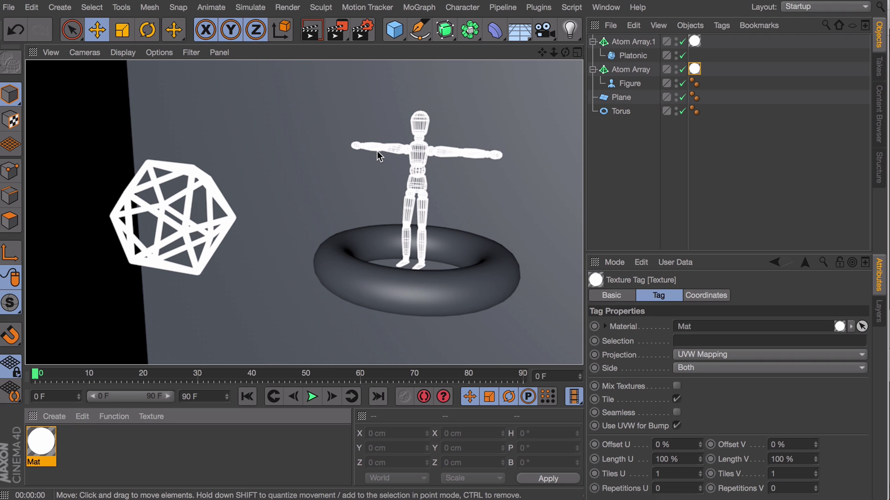
left_click(620, 159)
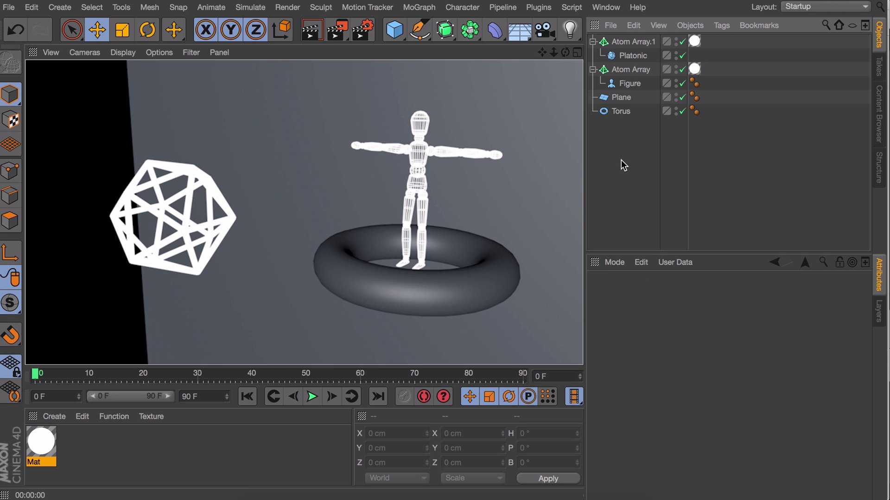
- Add a third Atom Array object and make the Torus its child
scroll(417, 148, "up", 5)
scroll(443, 114, "up", 3)
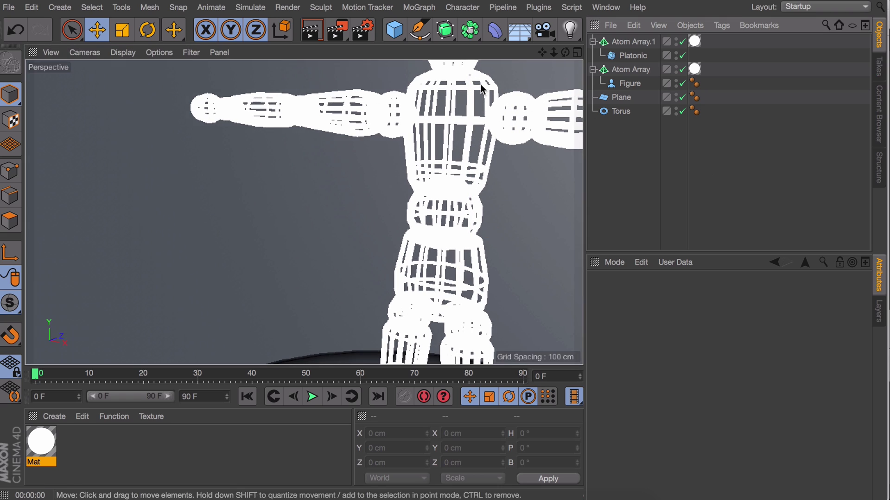
scroll(453, 129, "down", 6)
scroll(453, 129, "down", 2)
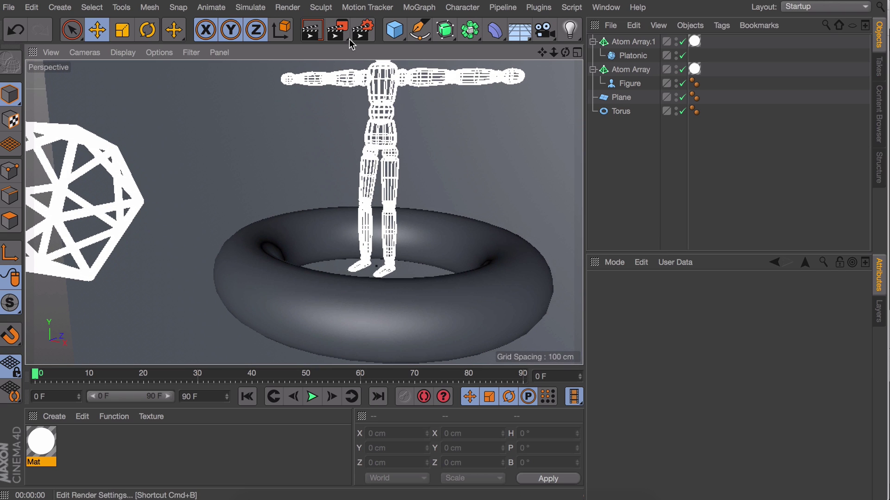
left_click_drag(445, 28, 616, 59)
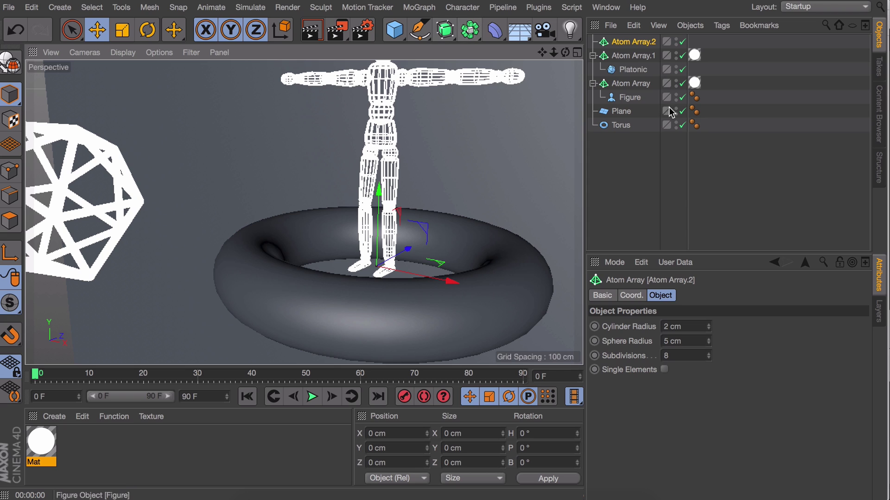
left_click_drag(621, 125, 635, 45)
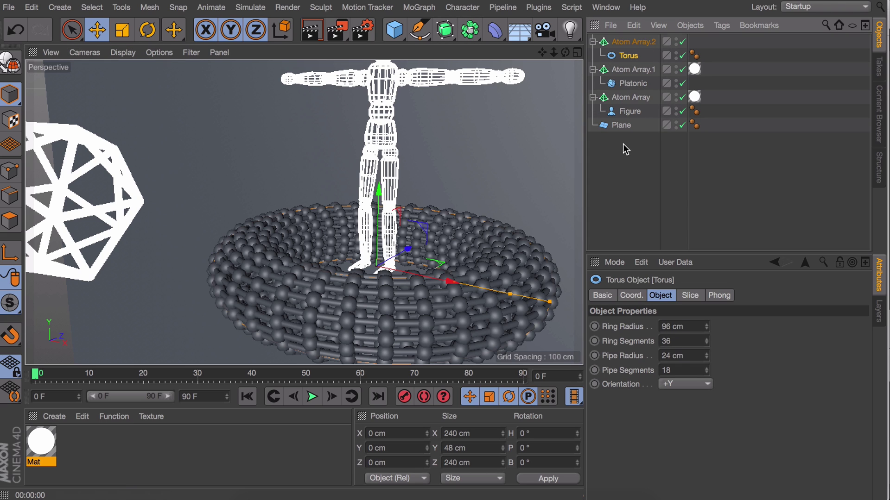
- Set the cylinder radius and the sphere radius of the Torus's Atom Array to 1 cm each
double_click(689, 327)
type("1")
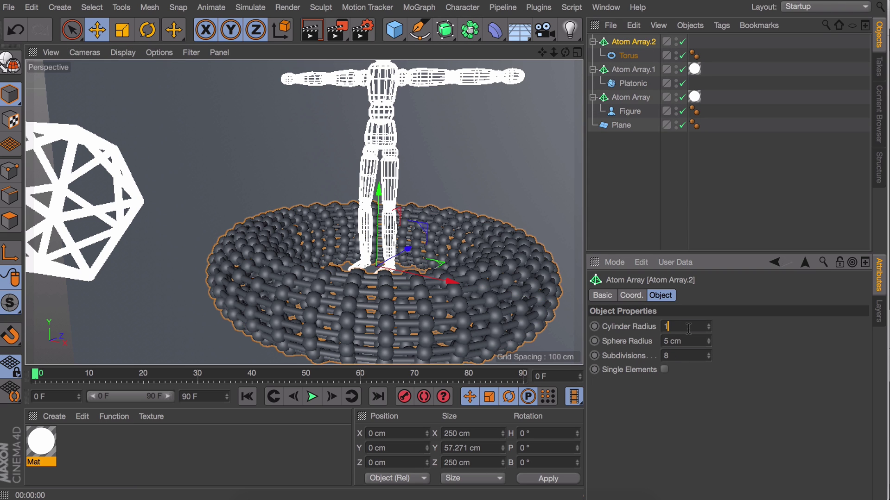
key("Tab")
type("1")
key("Return")
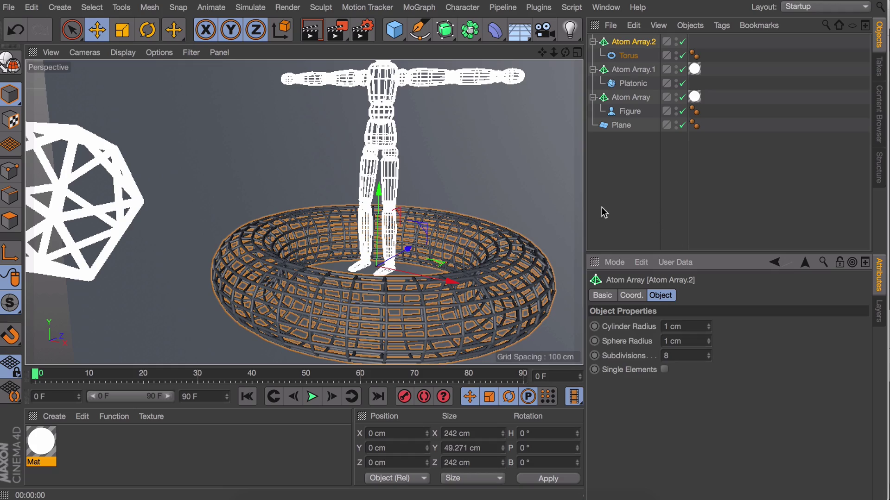
- Apply the white luminance material to the Torus's Atom Array and inspect its wireframe
left_click_drag(21, 446, 283, 271)
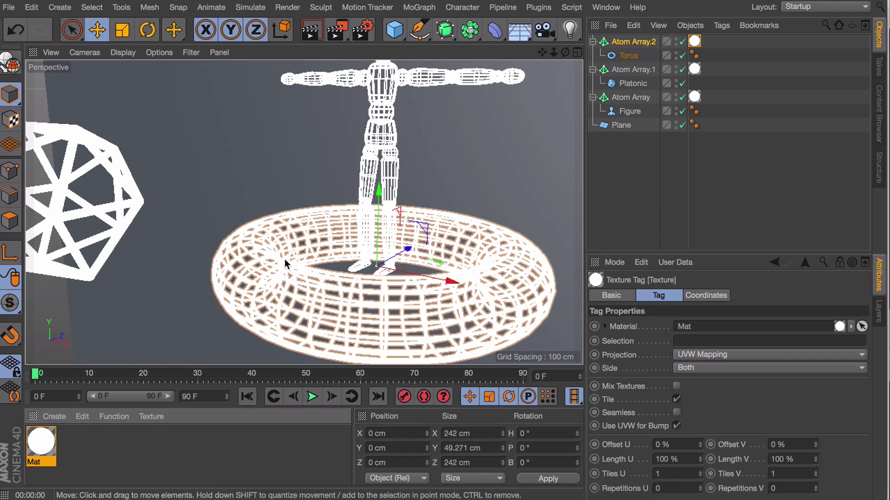
scroll(383, 190, "up", 5)
left_click(649, 186)
left_click_drag(318, 216, 300, 215, "alt")
scroll(300, 214, "down", 10)
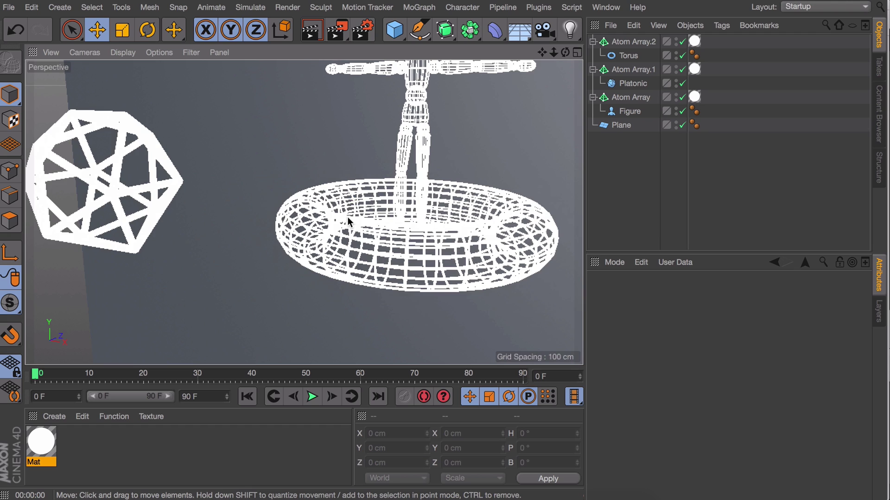
- Place a copy of the Platonic outside its Atom Array at the top level of the hierarchy, and render a close-up
scroll(325, 213, "down", 2)
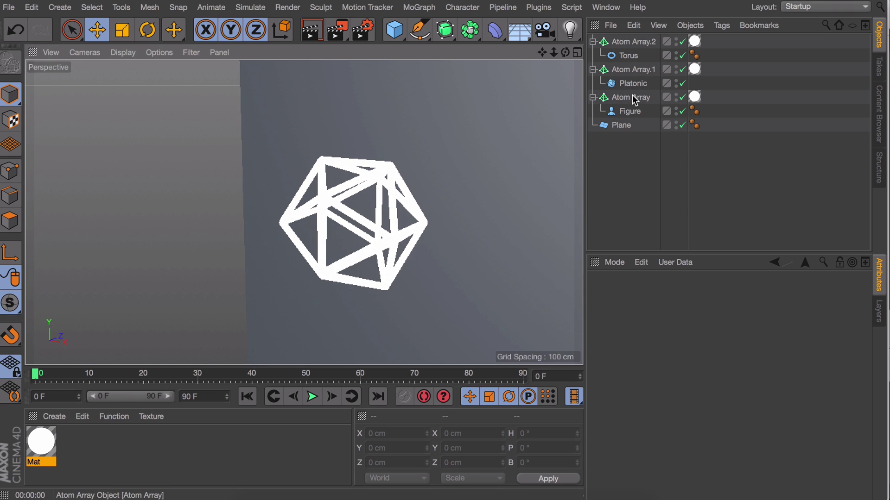
left_click(632, 84)
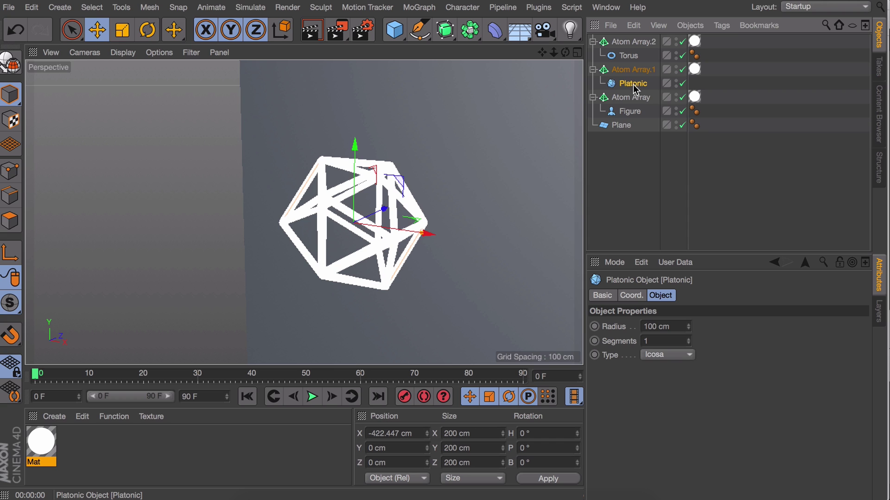
left_click_drag(635, 85, 625, 193, "ctrl")
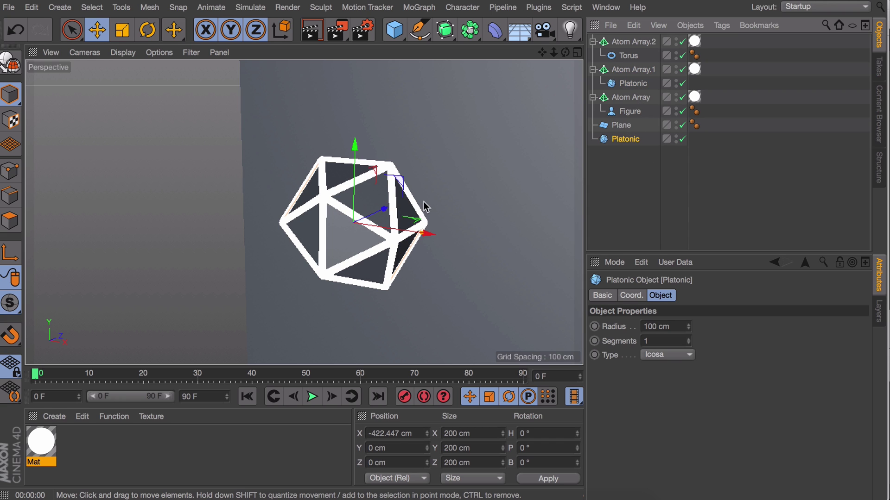
scroll(425, 207, "up", 10)
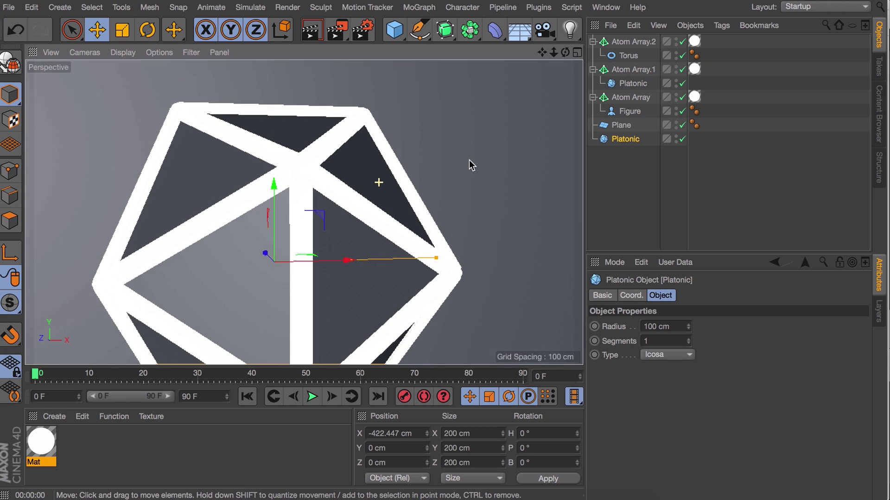
left_click_drag(469, 160, 372, 170, "alt")
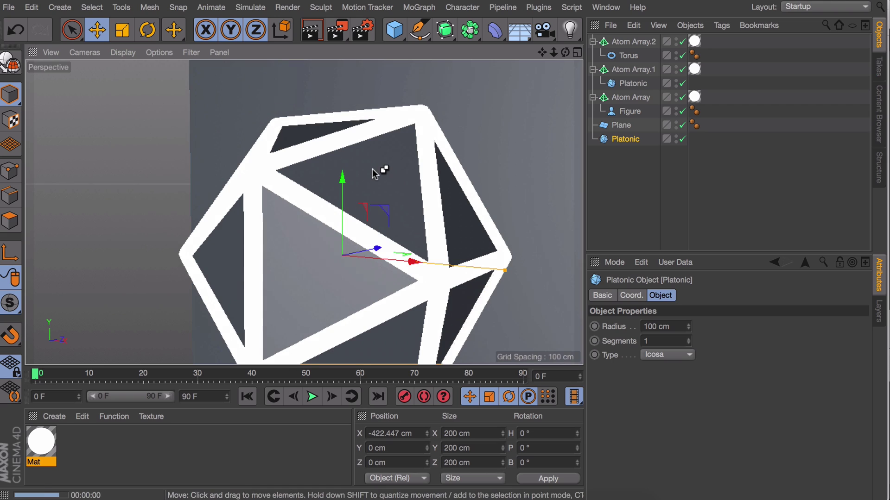
key("ctrl+r")
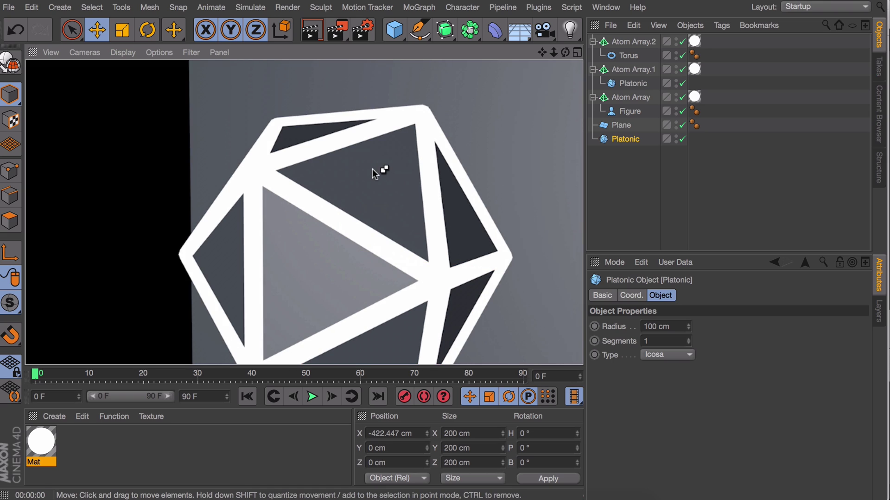
- Create a new material with Color and Reflectance disabled and Luminance enabled, and set its luminance color to black
double_click(155, 445)
double_click(52, 444)
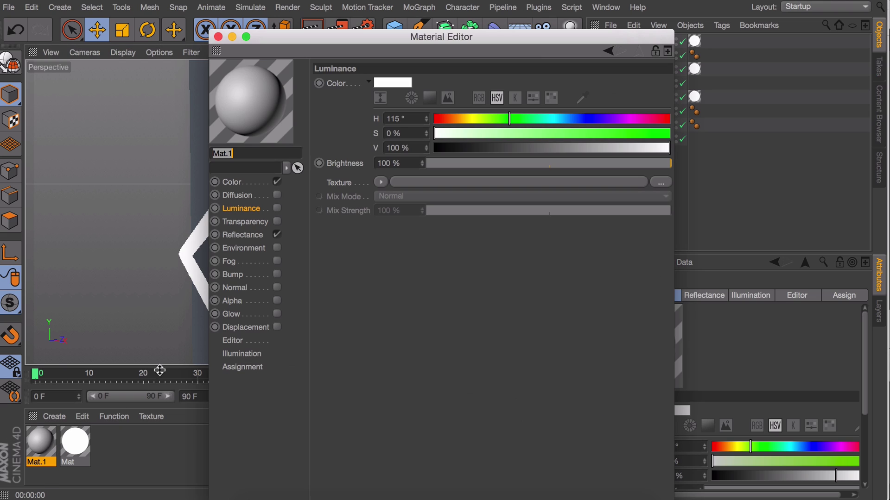
left_click(277, 235)
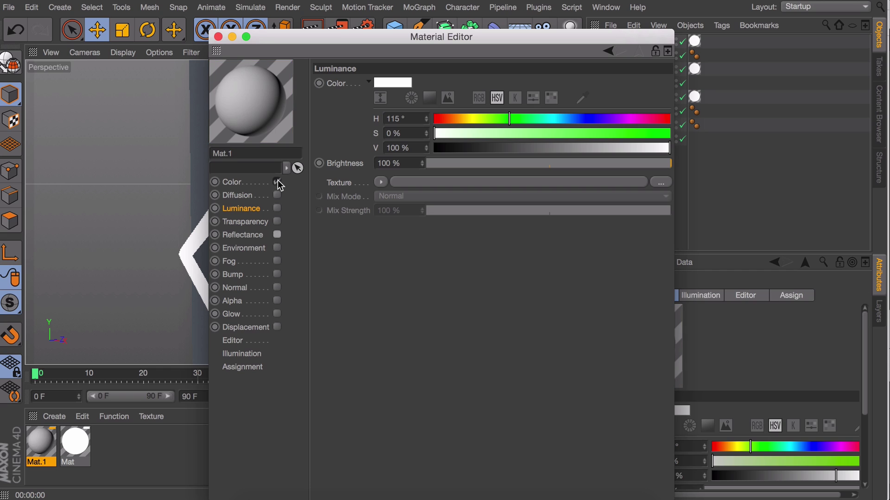
left_click(277, 182)
left_click(277, 208)
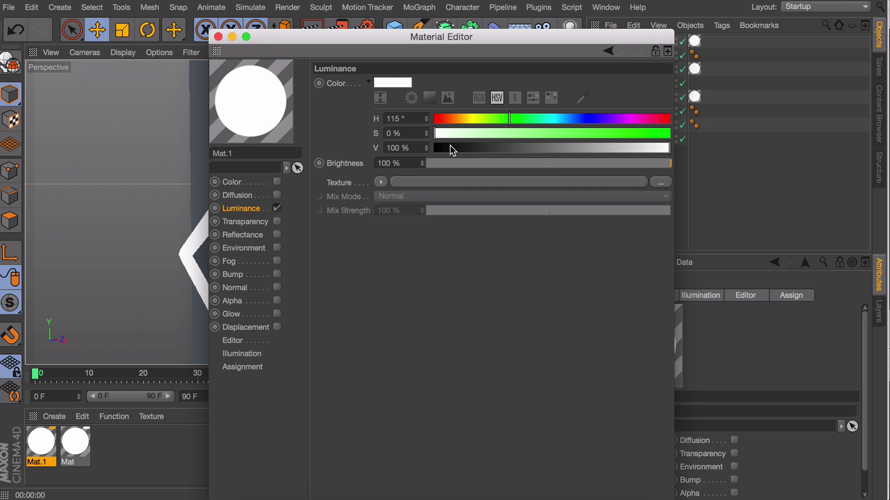
left_click(452, 149)
left_click(218, 36)
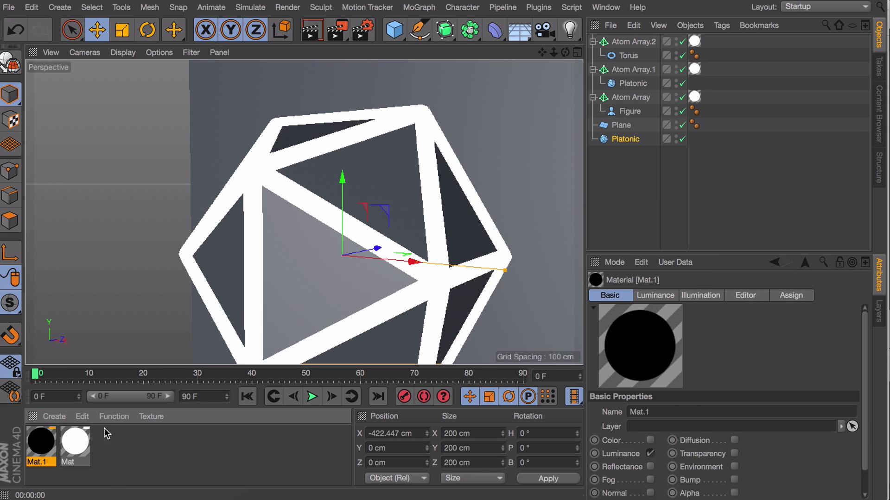
- Apply the black luminance material to the top-level Platonic and render the filled wireframe from different angles
left_click_drag(41, 445, 640, 140)
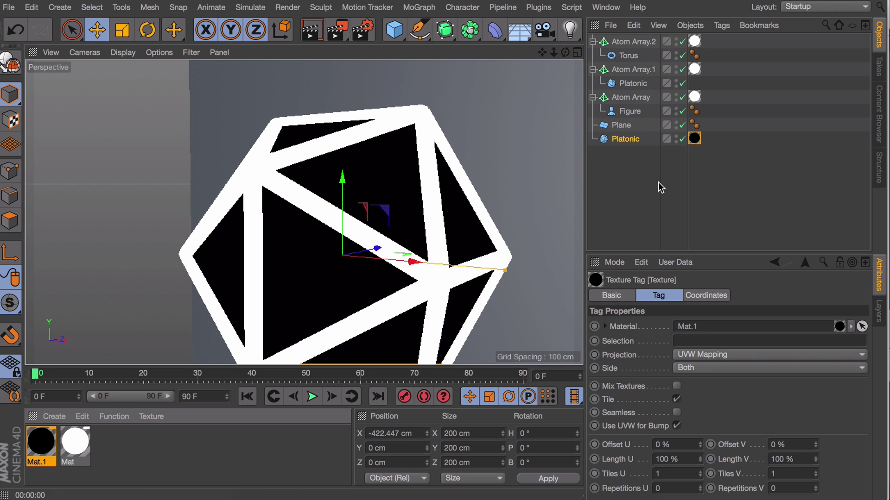
key("ctrl+r")
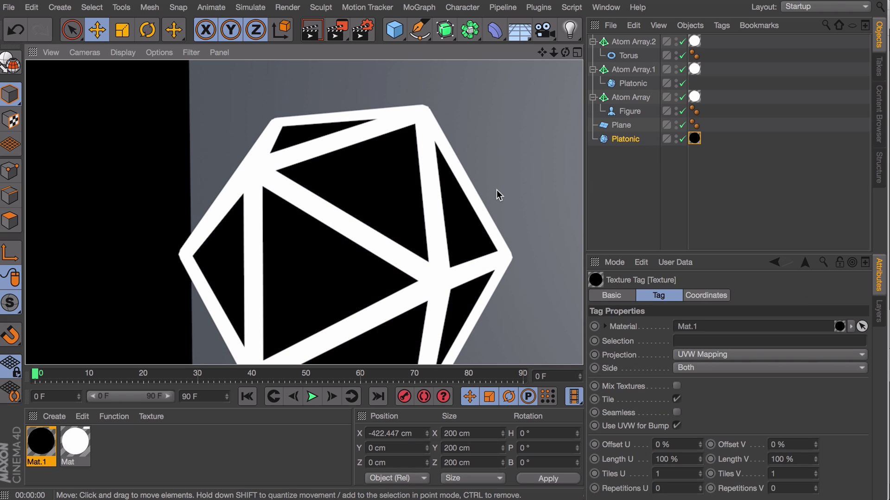
left_click(666, 190)
left_click_drag(452, 201, 339, 198, "alt")
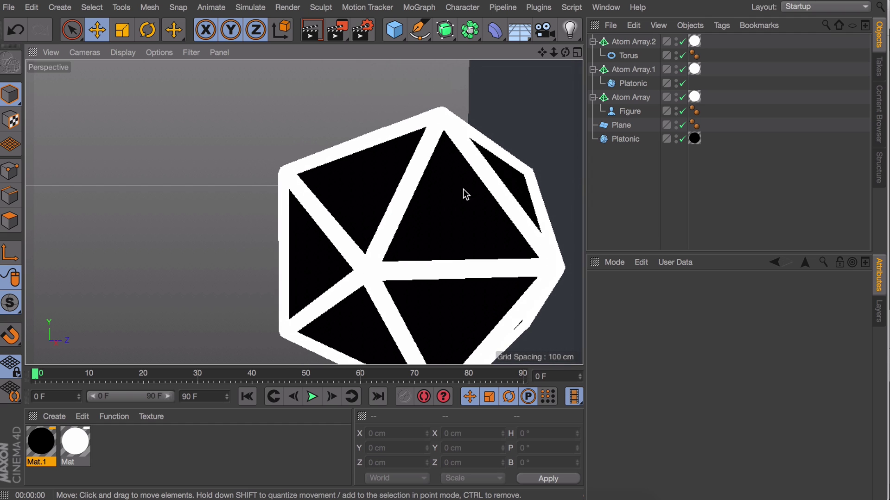
middle_click_drag(463, 189, 383, 261, "alt")
scroll(429, 189, "down", 6)
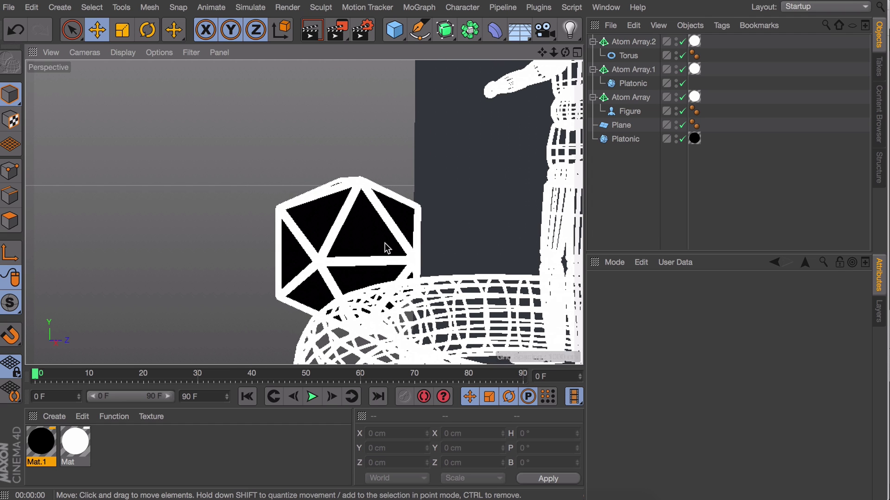
left_click_drag(386, 248, 391, 274, "alt")
key("ctrl+r")
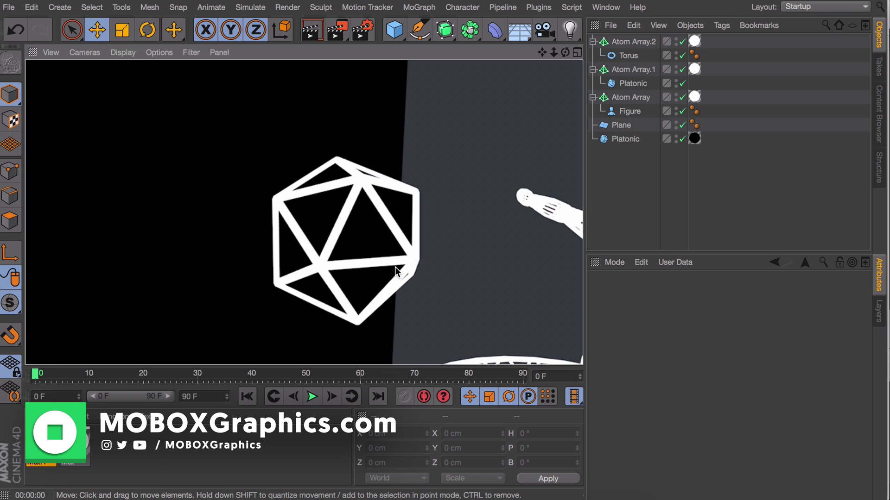
- Render a close-up of the Platonic's upper edges to examine how the black faces meet the white struts
left_click(299, 214)
scroll(359, 169, "up", 5)
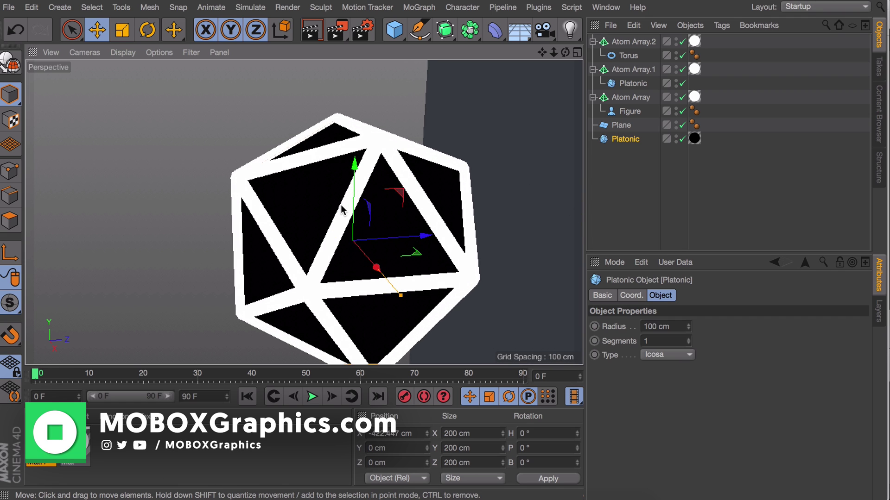
left_click_drag(359, 169, 408, 183, "alt")
middle_click_drag(224, 135, 280, 193, "alt")
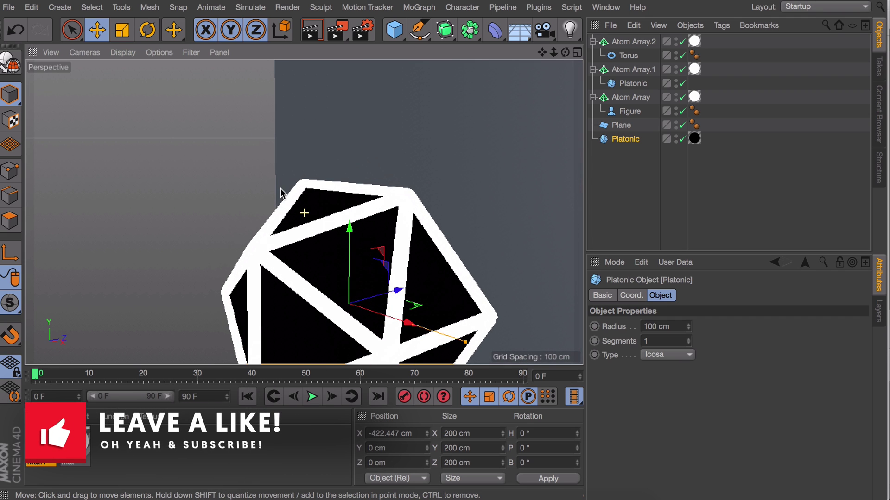
right_click_drag(318, 205, 333, 168, "alt")
key("ctrl+r")
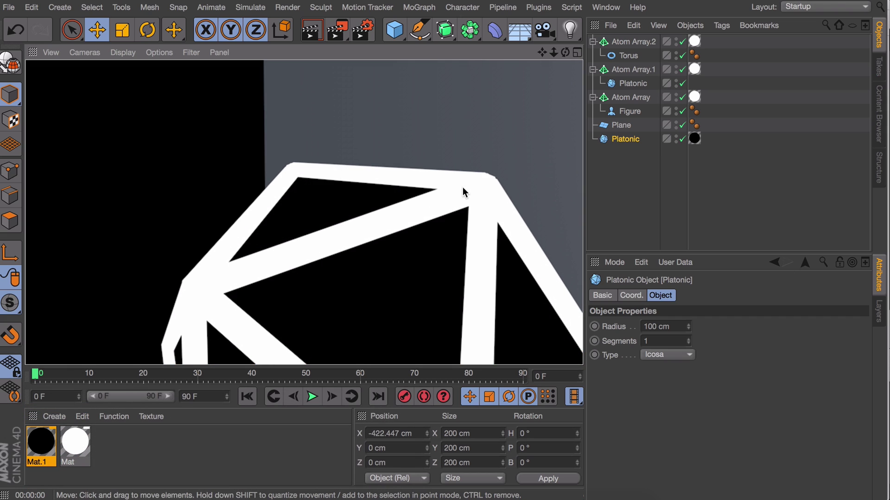
left_click(311, 192)
- Reduce the top-level Platonic's radius to 95 cm and render the result
left_click(634, 140)
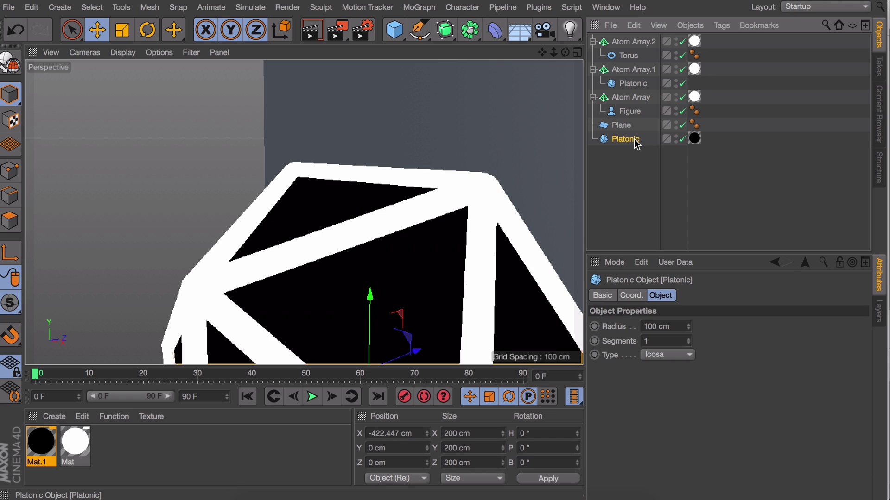
left_click(688, 328)
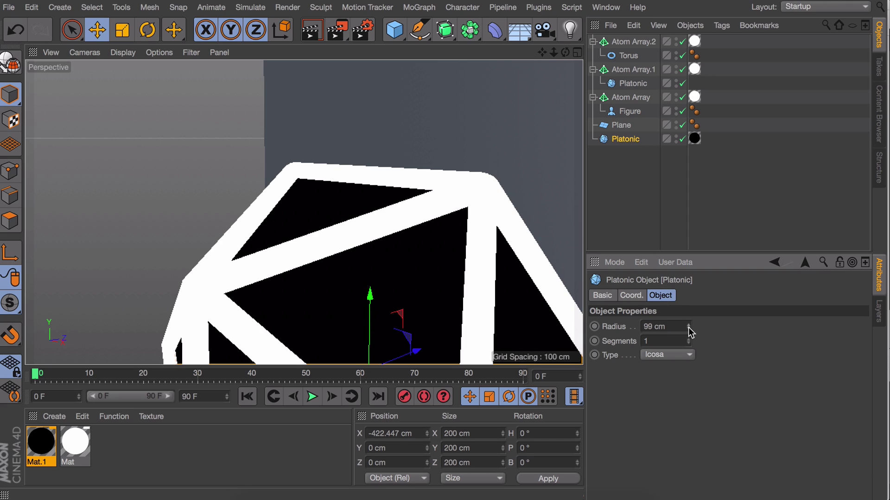
left_click(689, 328)
left_click(688, 328)
left_click(688, 327)
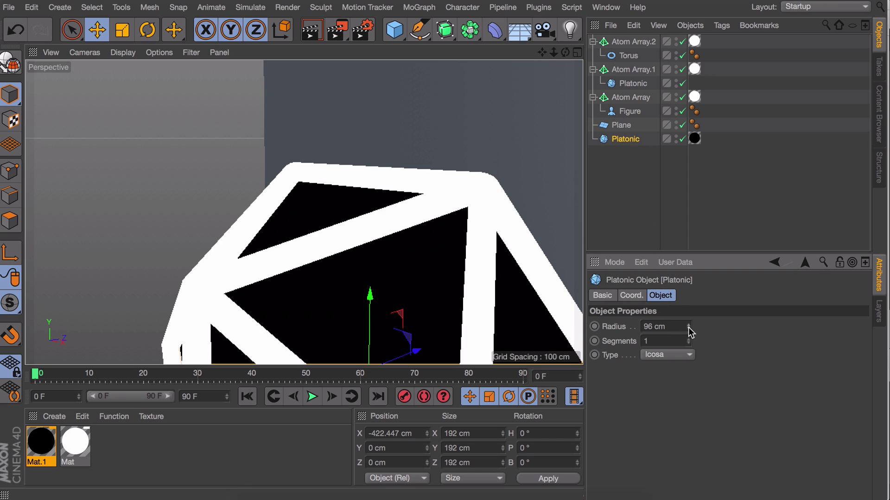
left_click(688, 328)
mouse_move(365, 232)
left_mouse_down("alt")
mouse_move(435, 254)
mouse_move(371, 236)
left_mouse_up("alt")
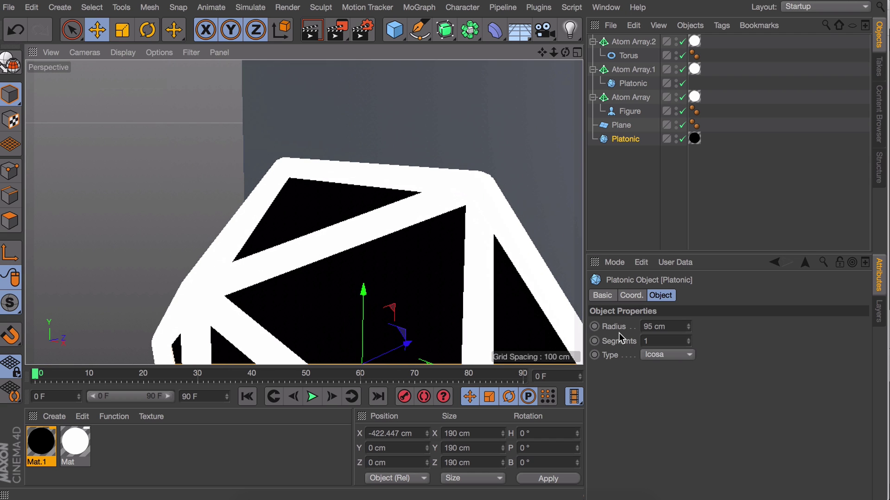
left_click(689, 330)
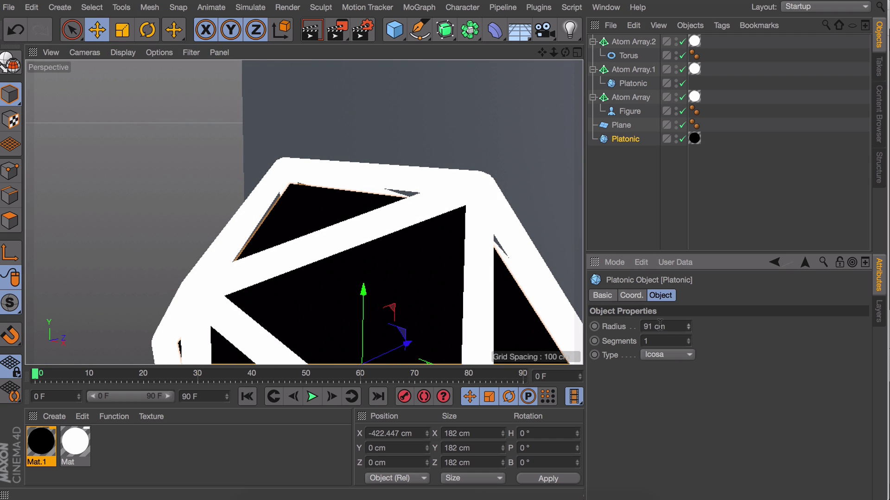
left_click_drag(453, 242, 484, 245, "alt")
left_click_drag(688, 327, 690, 325)
scroll(311, 197, "down", 6)
key("super+r")
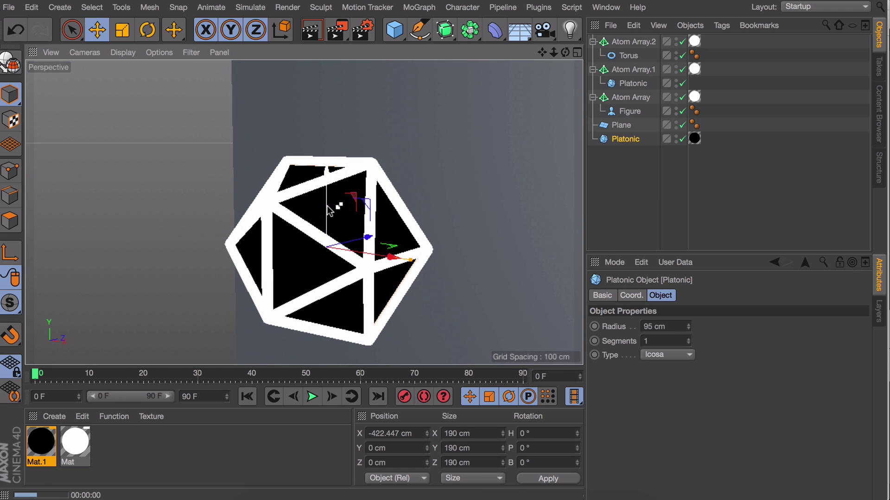
- Place a copy of the Torus at the top level of the hierarchy and apply the black luminance material to it
left_click(618, 194)
scroll(468, 231, "down", 4)
left_click_drag(469, 234, 329, 191, "alt")
left_click_drag(405, 194, 329, 205, "alt")
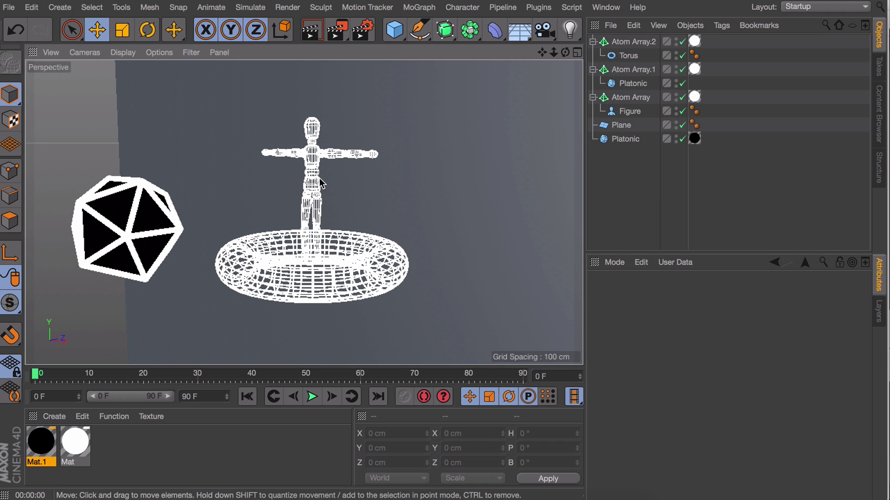
scroll(318, 152, "up", 2)
scroll(317, 154, "up", 2)
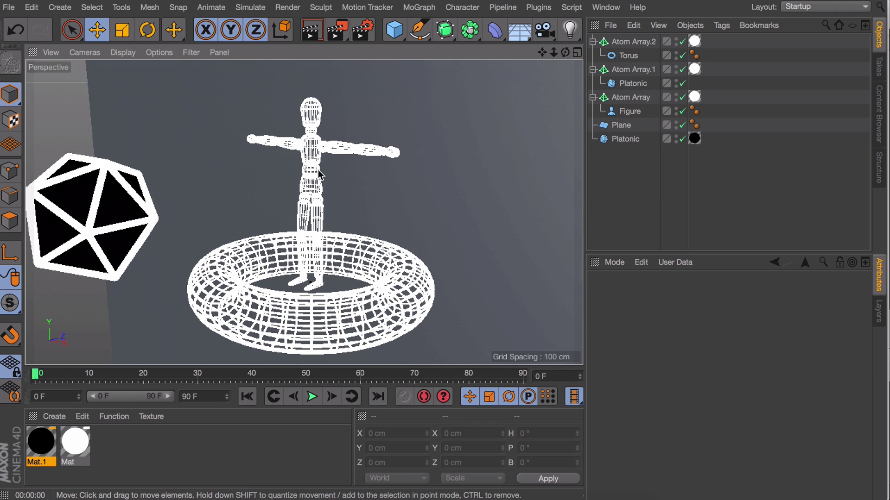
left_click(355, 258)
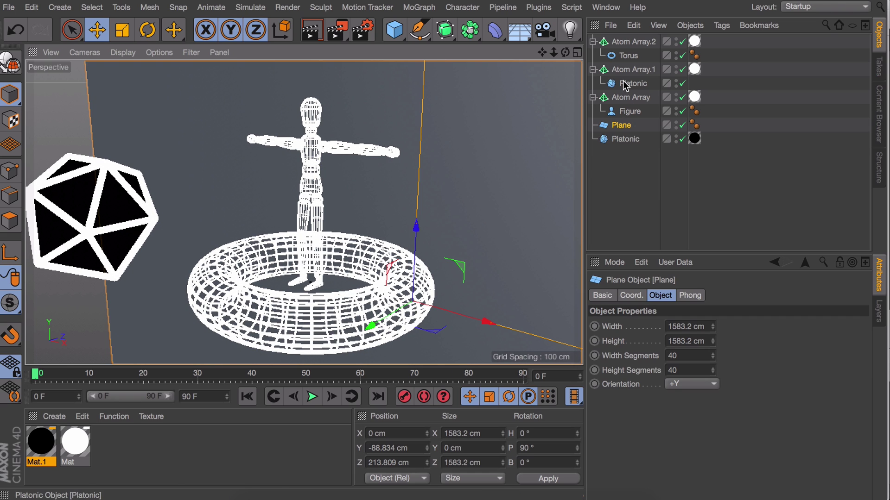
left_click_drag(626, 56, 627, 40)
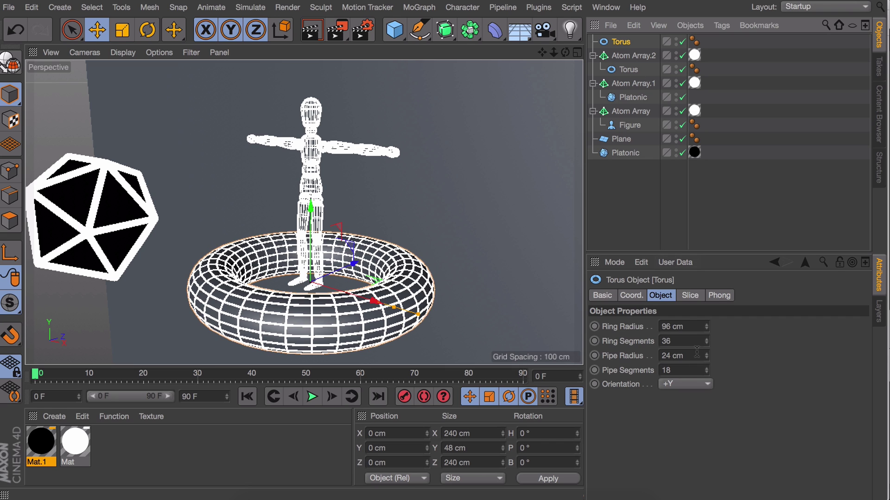
left_click_drag(41, 443, 296, 320)
- Add a fourth Atom Array object and make the Plane its child
left_click_drag(427, 125, 522, 147, "alt")
left_click(522, 147)
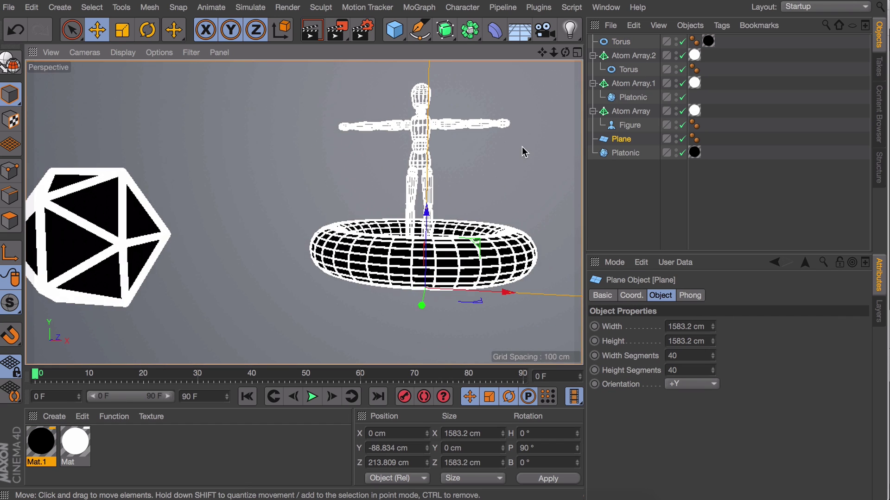
scroll(523, 147, "down", 5)
left_click_drag(470, 30, 611, 52)
middle_click_drag(524, 106, 454, 169, "alt")
left_click_drag(621, 153, 631, 41)
- Set the sphere radius of the Plane's Atom Array to 2 cm, apply the white luminance material to it, and render
left_click(631, 42)
double_click(674, 341)
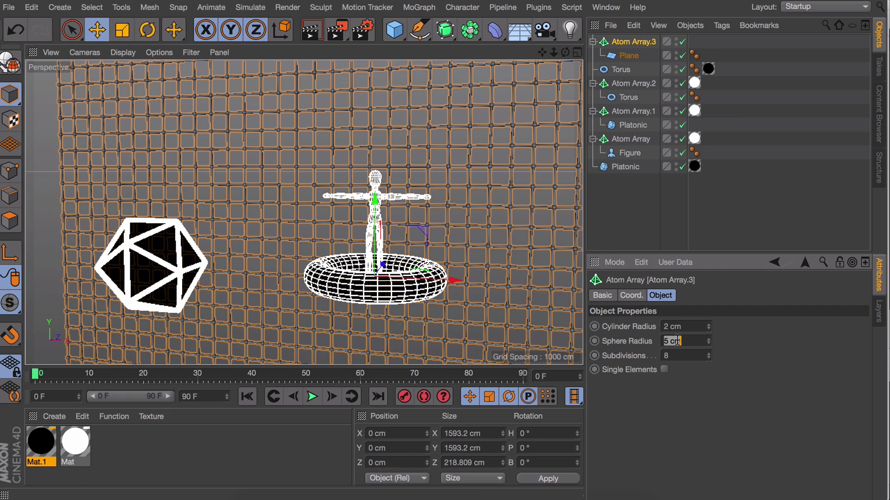
type("2")
key("Return")
left_click(631, 214)
left_click_drag(75, 443, 624, 43)
mouse_move(445, 193)
left_mouse_down("alt")
mouse_move(368, 203)
mouse_move(452, 201)
left_mouse_up("alt")
key("ctrl+r")
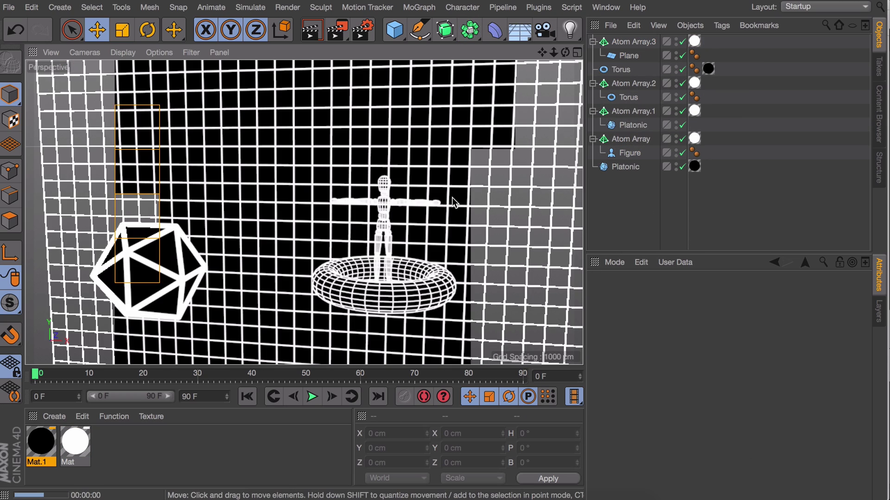
- Set the cylinder radius and the sphere radius of the Plane's Atom Array to 1 cm each
left_click(632, 42)
double_click(673, 325)
type("1")
key("Tab")
type("1")
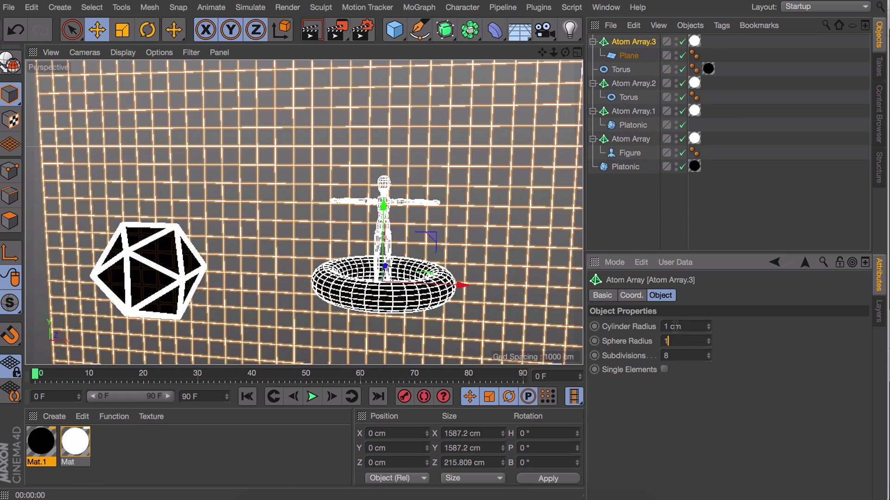
key("Return")
left_click(702, 233)
- Place a copy of the Figure outside its Atom Array at the top level of the hierarchy
scroll(389, 285, "up", 8)
middle_click_drag(396, 103, 398, 154, "alt")
left_click_drag(397, 153, 330, 177, "alt")
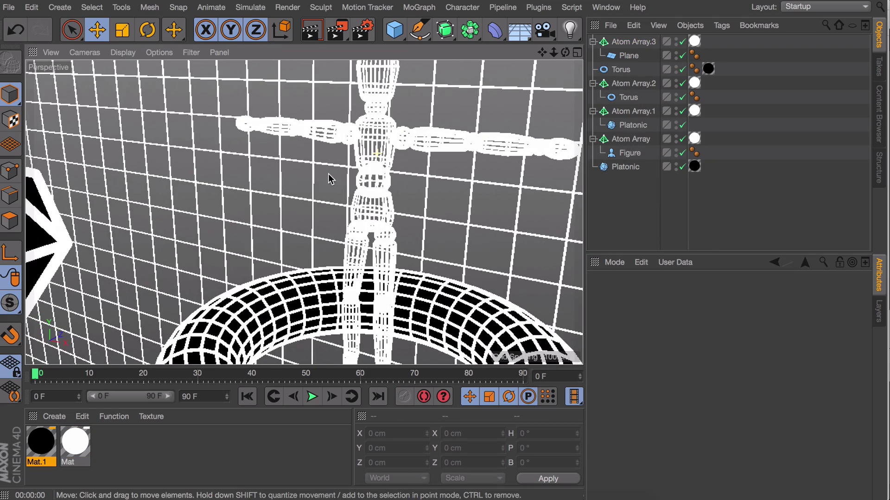
scroll(329, 177, "up", 3)
left_click(630, 139)
left_click(626, 154)
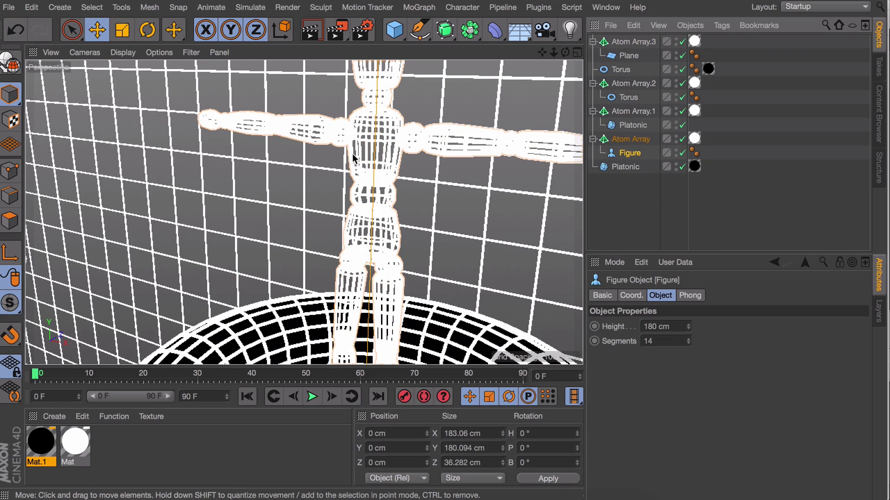
left_click_drag(622, 157, 629, 228, "ctrl")
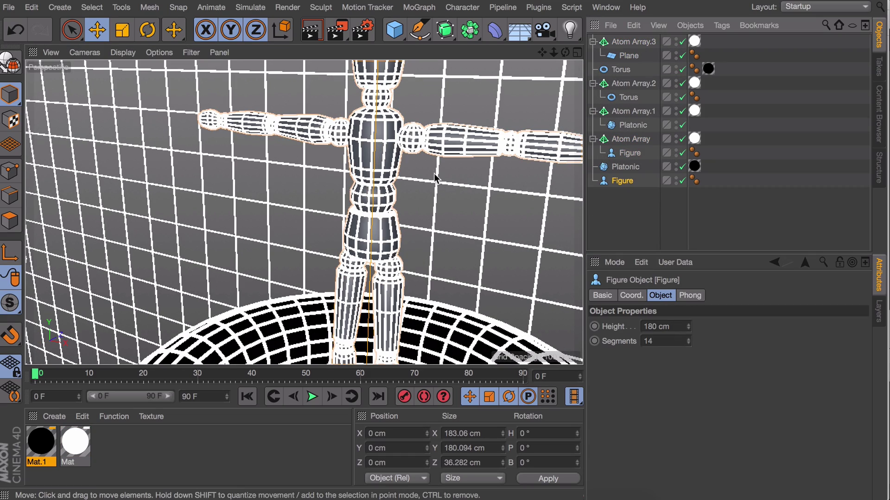
- Try scaling the copied Figure uniformly, and undo the scaling
key("t")
left_click_drag(432, 179, 310, 219)
key("super+z")
- Make the copied Figure editable, select its children, and merge all its parts into one polygon object with Connect Objects + Delete
scroll(330, 202, "down", 5)
middle_click_drag(330, 201, 285, 195, "alt")
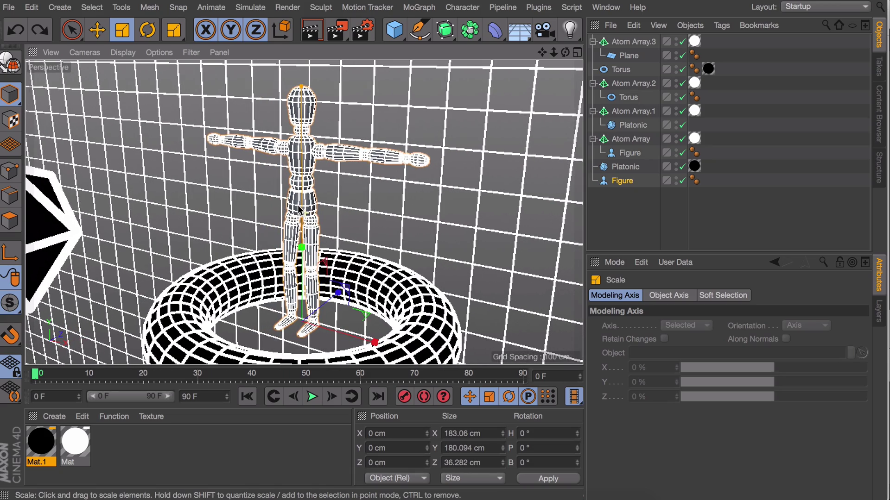
key("c")
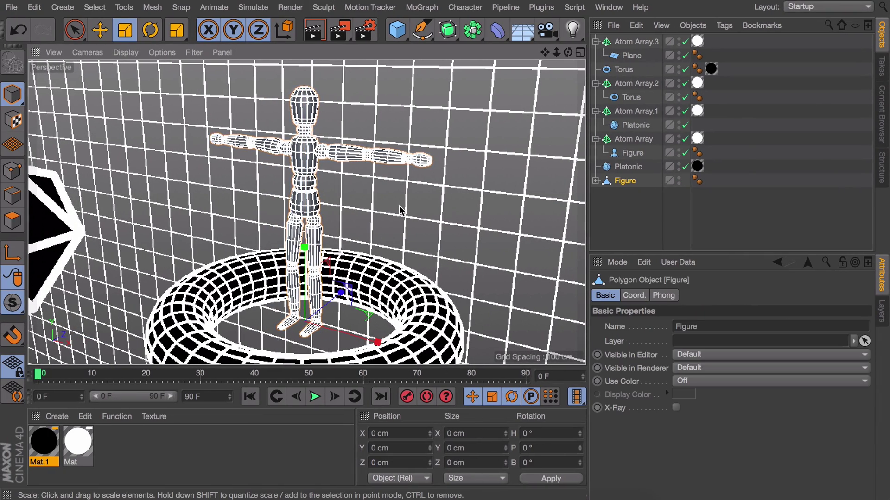
right_click(620, 181)
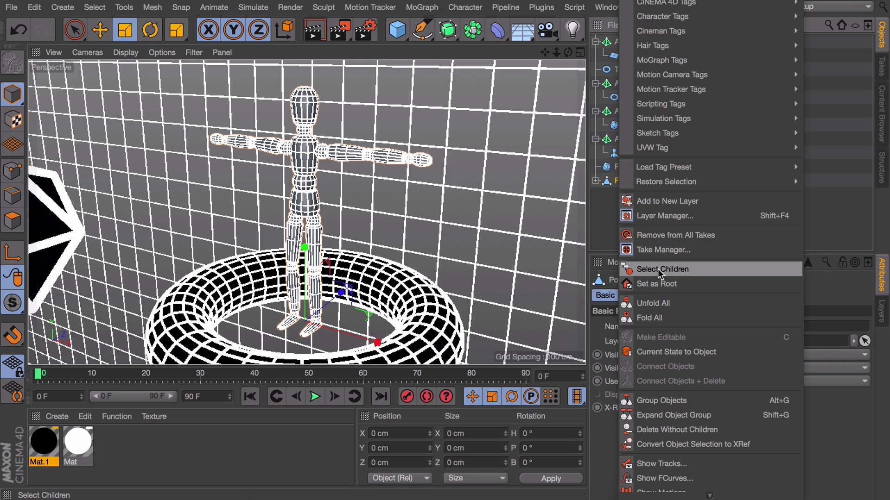
left_click(660, 274)
right_click(626, 181)
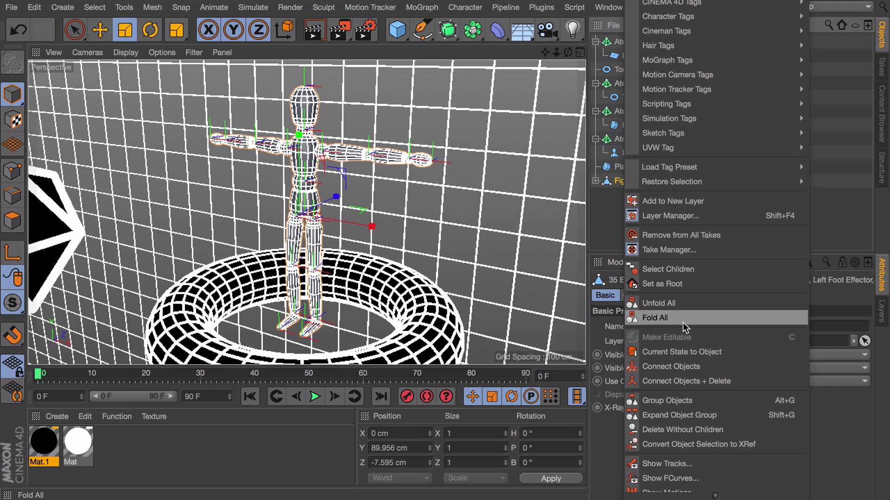
left_click(672, 380)
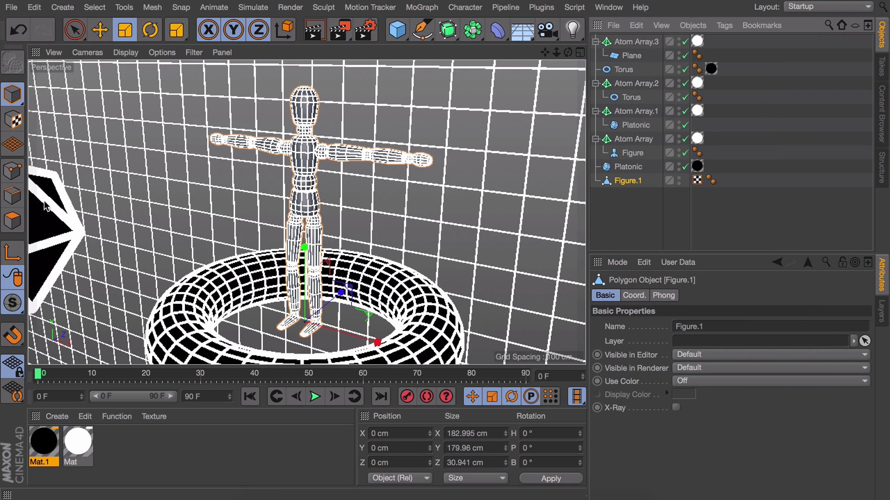
- Select all polygons of the copied Figure and extrude them slightly inward, about -0.2 cm
left_click(13, 220)
key("ctrl+a")
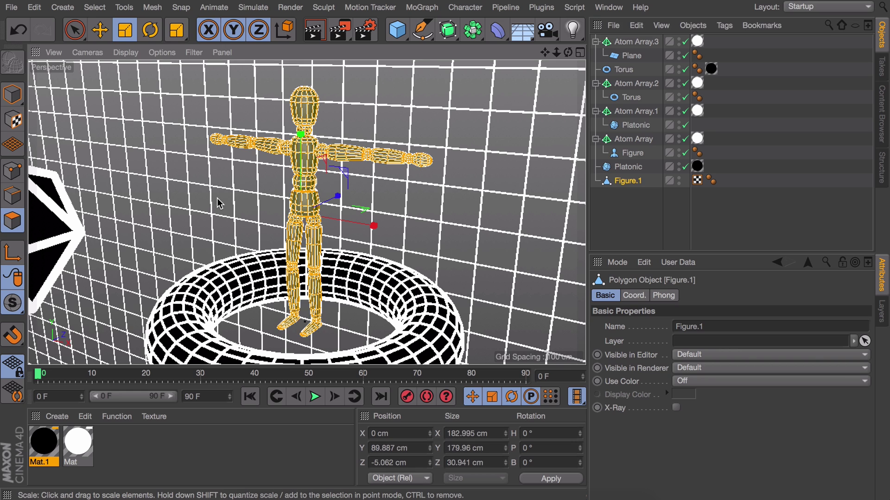
key("d")
scroll(349, 195, "up", 5)
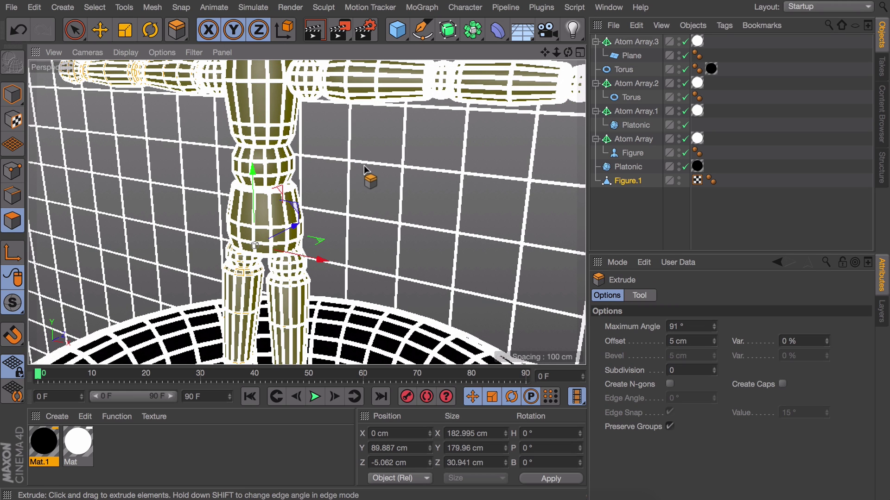
left_click_drag(367, 178, 255, 245)
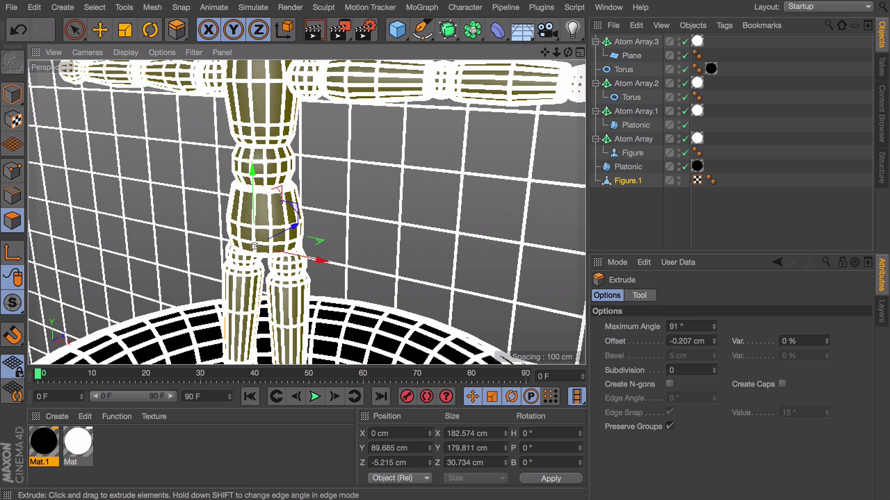
- Try an extrusion offset of -1 cm on the copied Figure's polygons, and set it to -0.5 cm
left_click(695, 341)
type("-1")
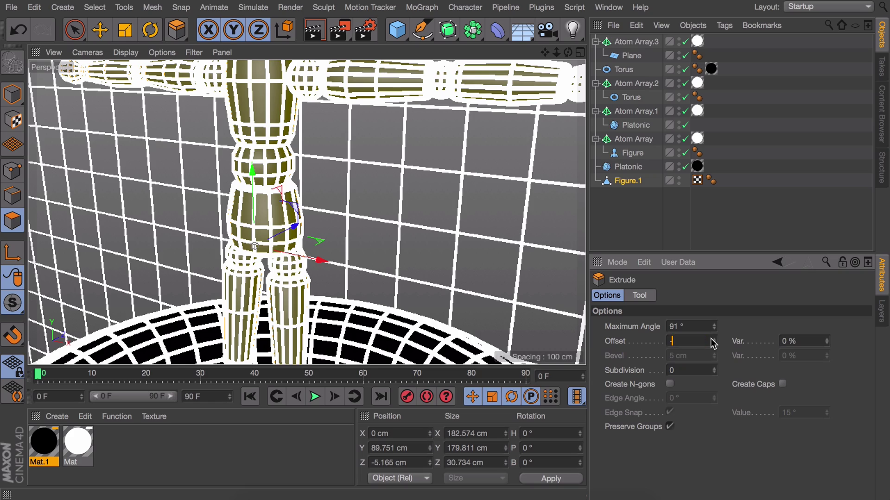
key("Return")
scroll(411, 141, "up", 3)
left_click_drag(411, 141, 511, 99, "alt")
double_click(688, 342)
type("-0.5")
key("Return")
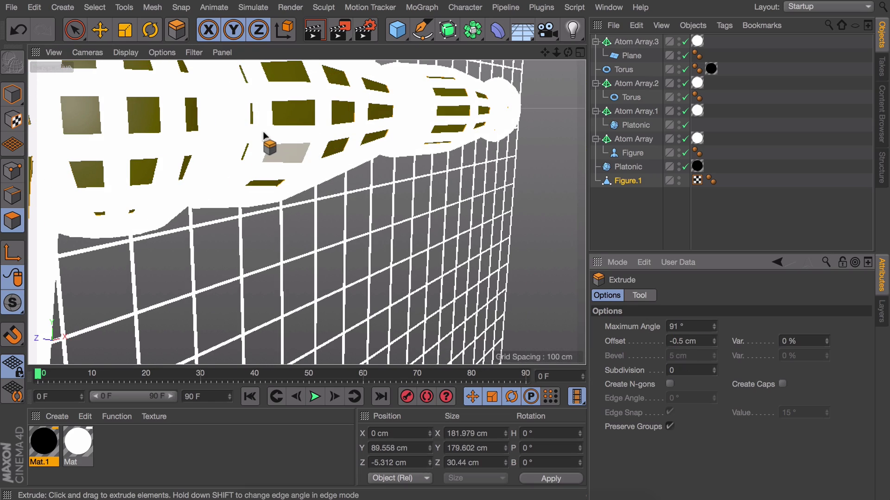
- Apply the black material Mat.1 to the extruded Figure copy and render the view
scroll(266, 145, "down", 8)
left_click_drag(45, 444, 628, 180)
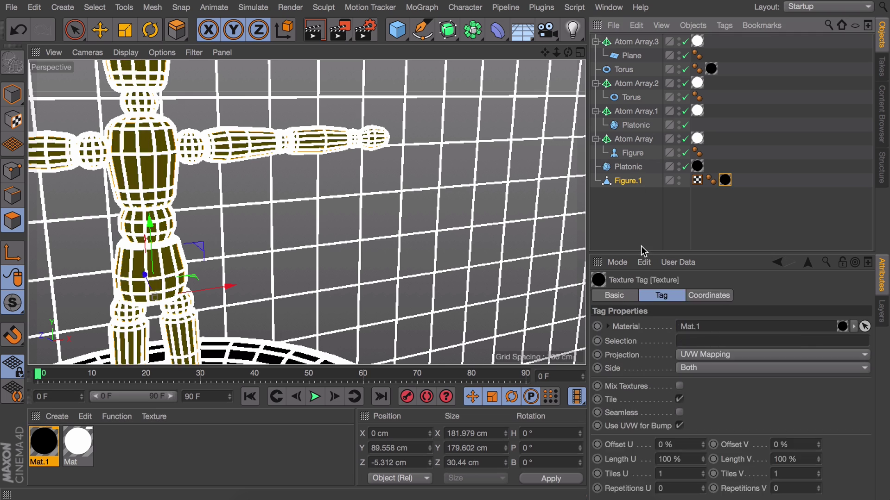
left_click(639, 245)
scroll(415, 222, "down", 8)
key("super+r")
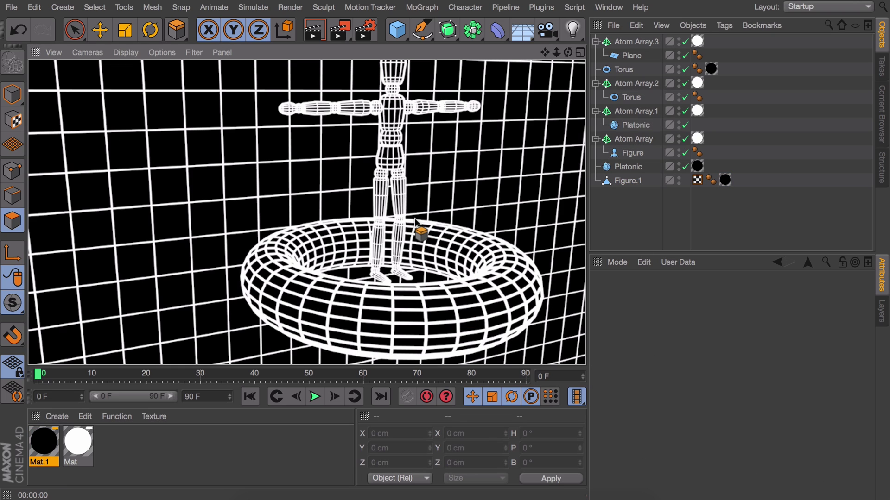
- Return to model mode, duplicate the white material, and change the duplicate's luminance color to cyan
left_click(14, 94)
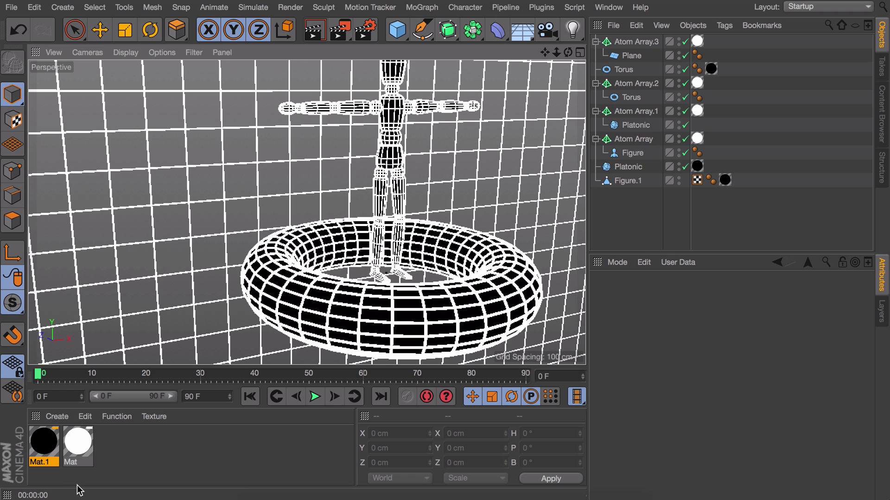
left_click_drag(82, 442, 400, 187, "ctrl")
double_click(122, 444)
left_click(558, 119)
left_click(627, 134)
left_click(219, 36)
key("Delete")
- Apply the cyan material to the Figure's Atom Array and render the view
left_click_drag(113, 443, 697, 139)
scroll(480, 183, "down", 6)
key("e")
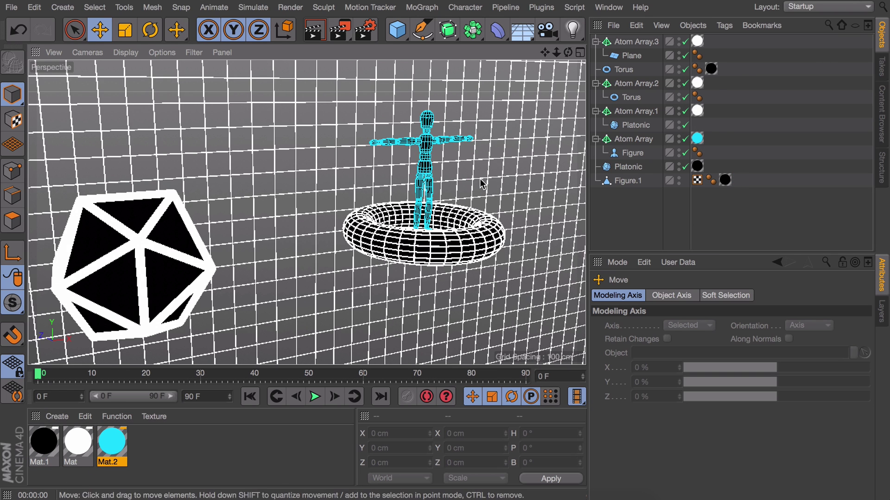
key("super+r")
scroll(353, 185, "down", 5)
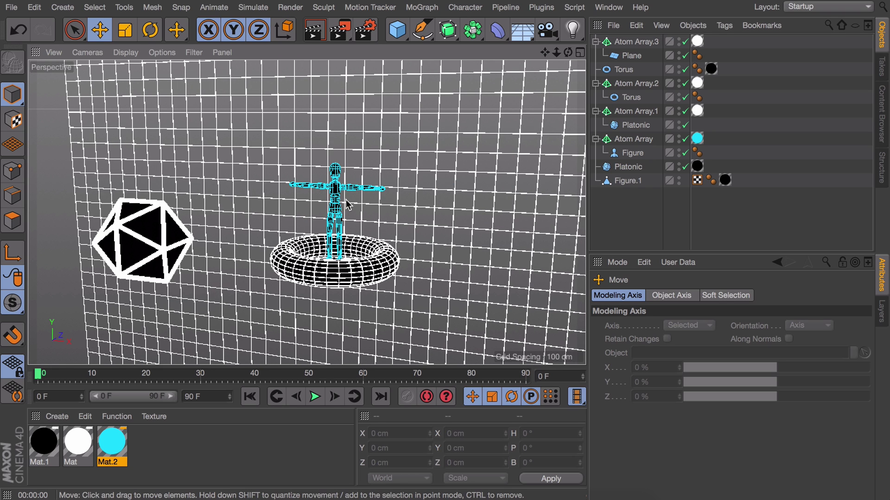
- Add the Glow effect to the render settings and turn on an interactive render region around the figure and torus
left_click(372, 35)
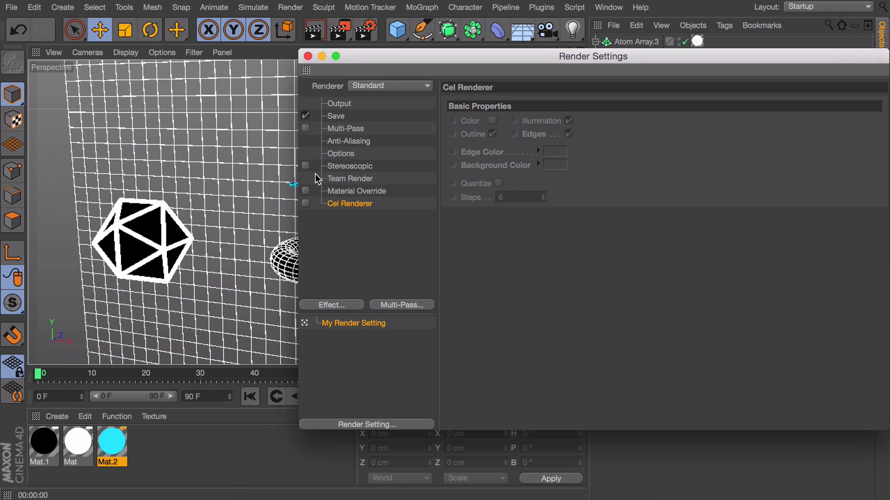
left_click(332, 305)
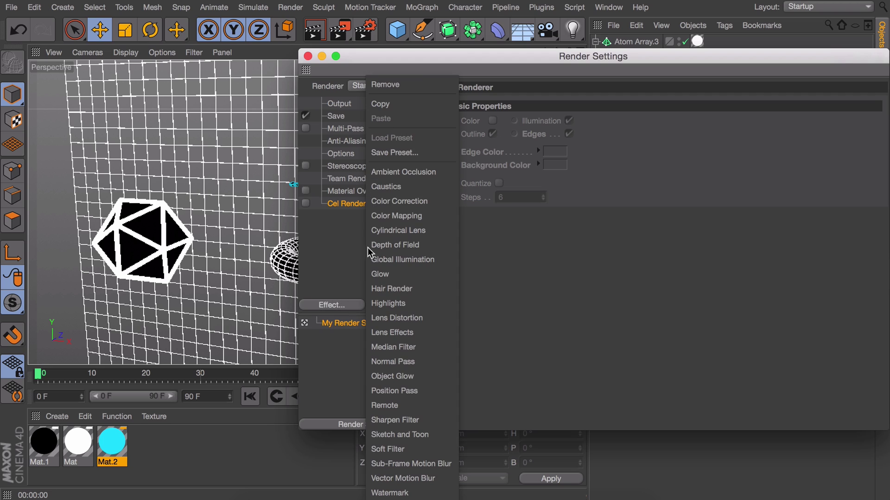
left_click(376, 274)
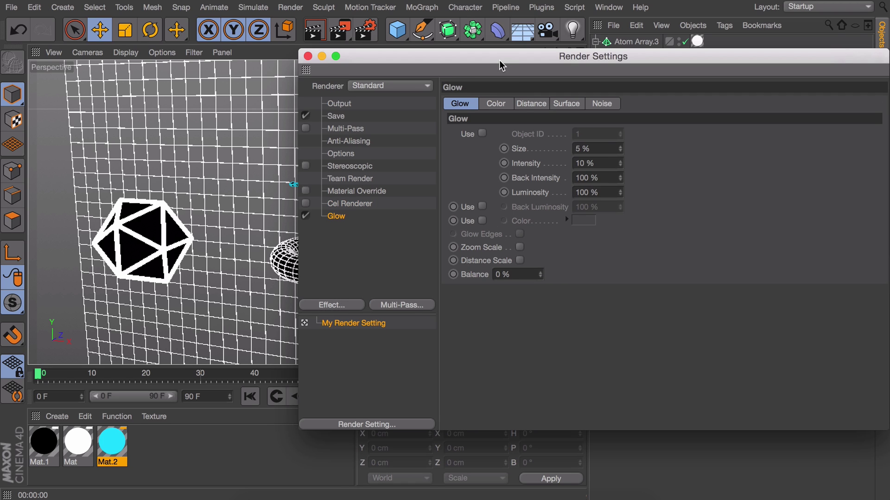
left_click_drag(501, 59, 664, 59)
left_click_drag(341, 31, 407, 348)
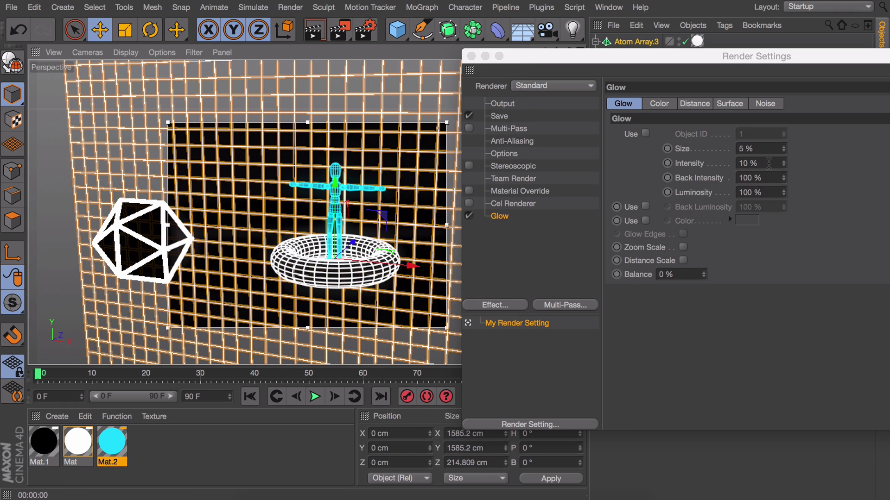
- Set the Glow size to 3 %, intensity to 40 % and back intensity to 263 %, and turn off the interactive render region
left_click_drag(783, 162, 783, 146)
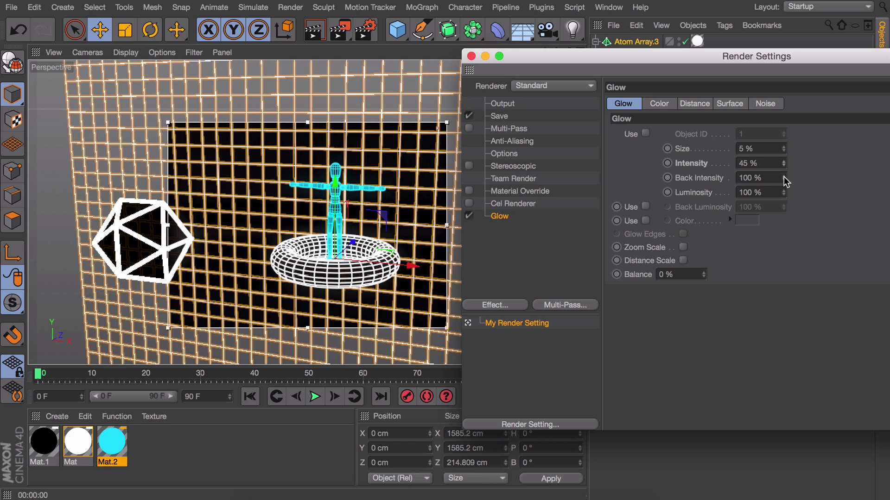
left_click_drag(785, 180, 785, 166)
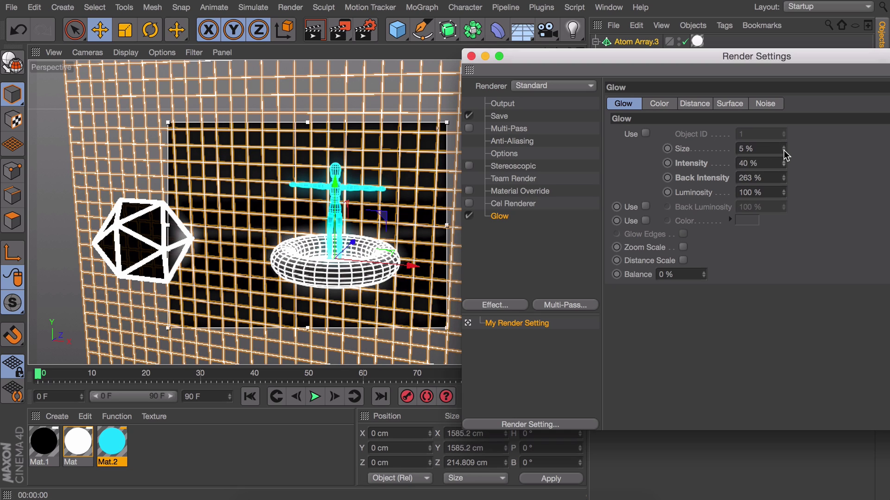
left_click(783, 150)
left_click(783, 150)
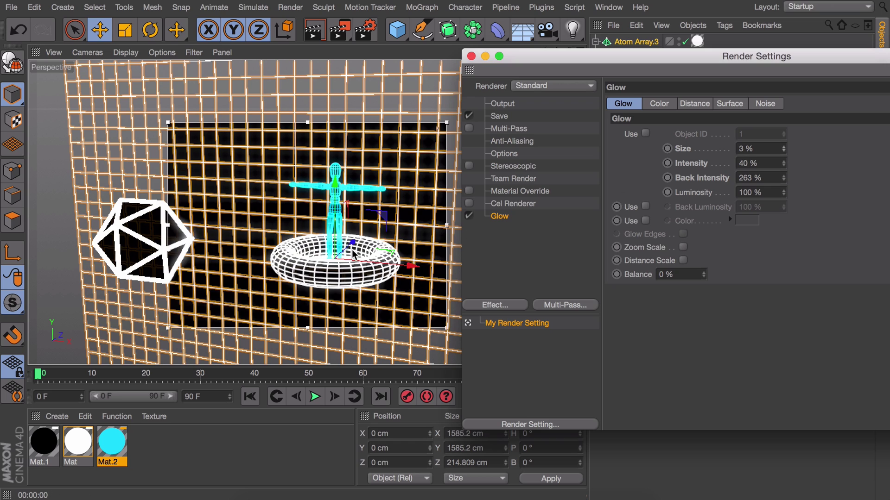
left_click(470, 56)
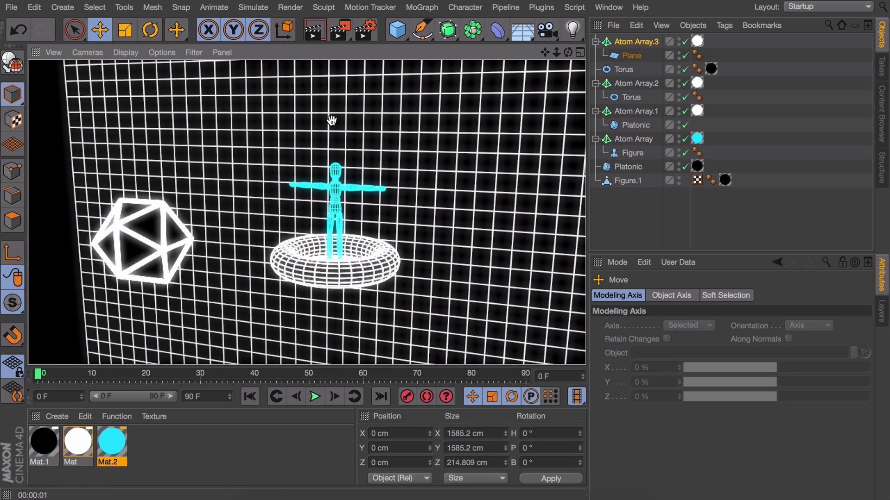
left_click(338, 149)
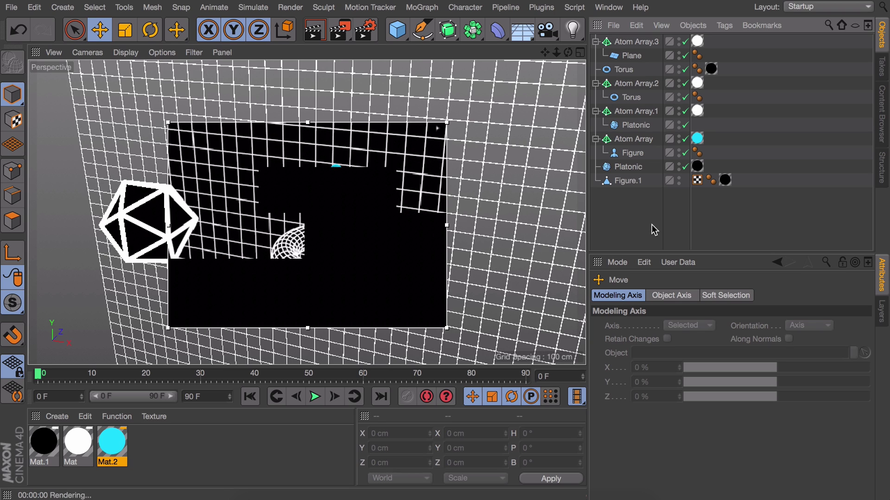
left_click_drag(340, 29, 403, 352)
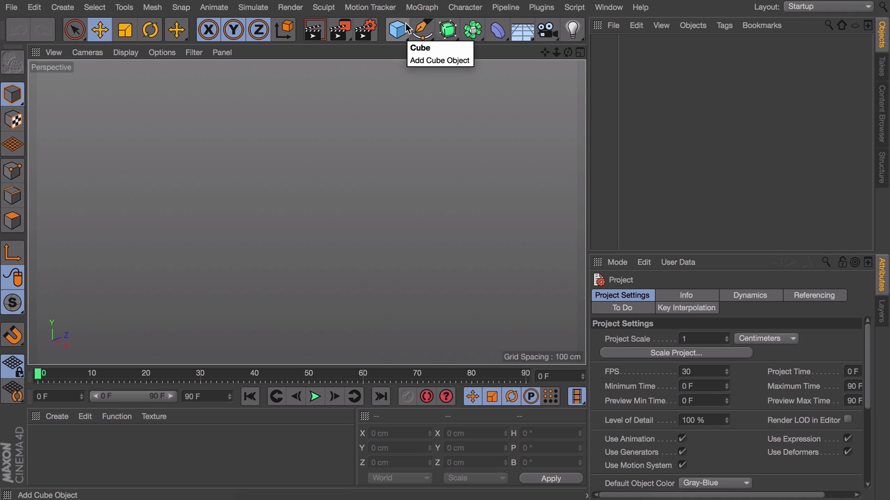
- Add a Plane to the empty scene and rotate it upright to a pitch of 90°
left_click_drag(403, 34, 503, 73)
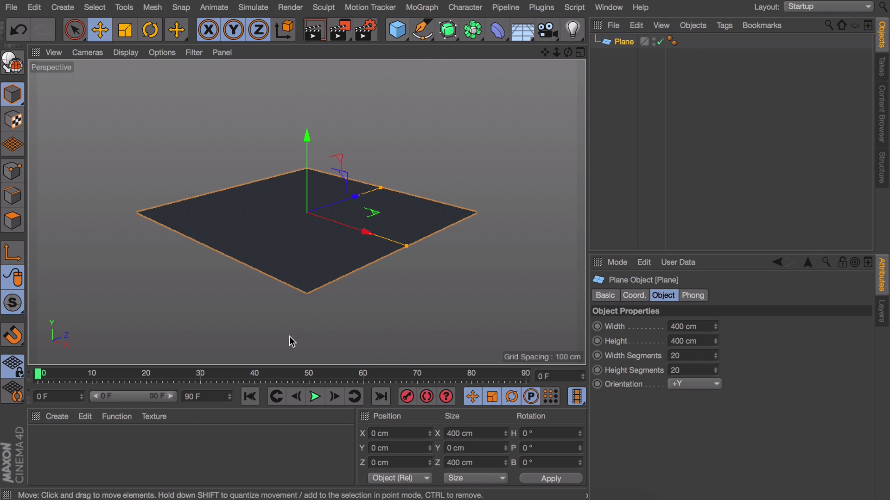
key("r")
left_click_drag(278, 199, 281, 320)
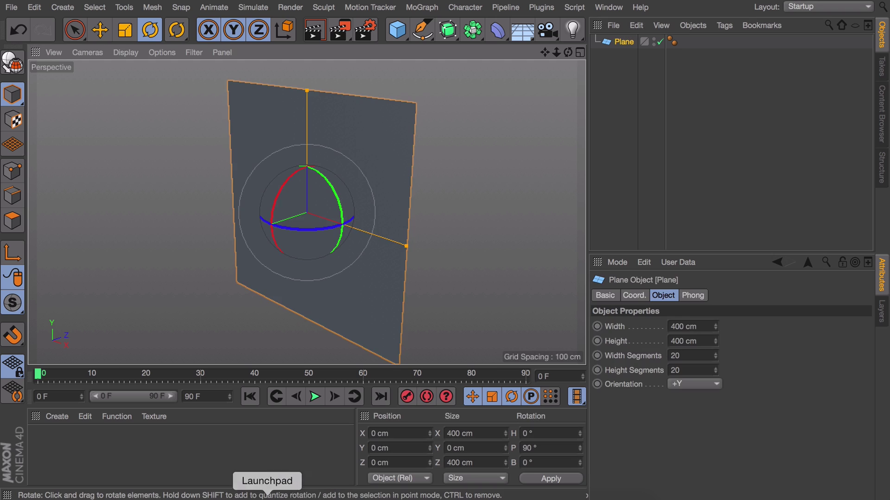
- Look up the dimensions of 2312770_orig.png in Finder and set the Plane's width to 1100 cm and height to 761 cm
left_click(250, 498)
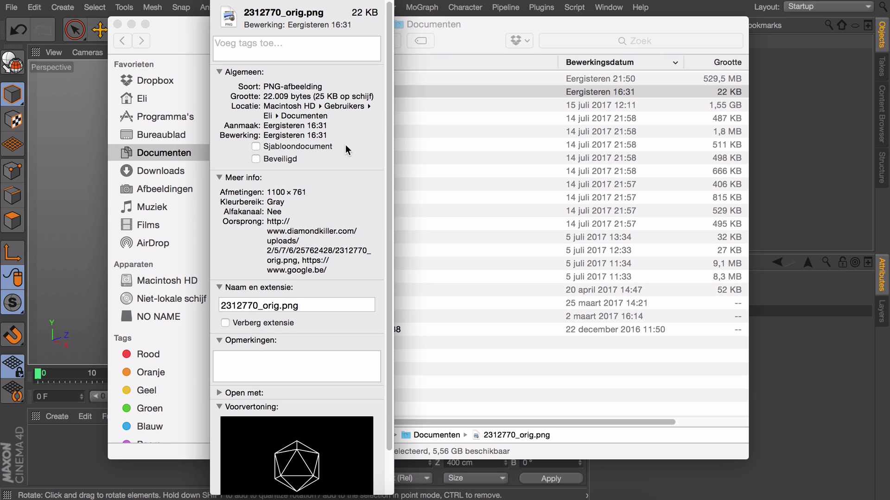
left_click(825, 133)
left_click(623, 42)
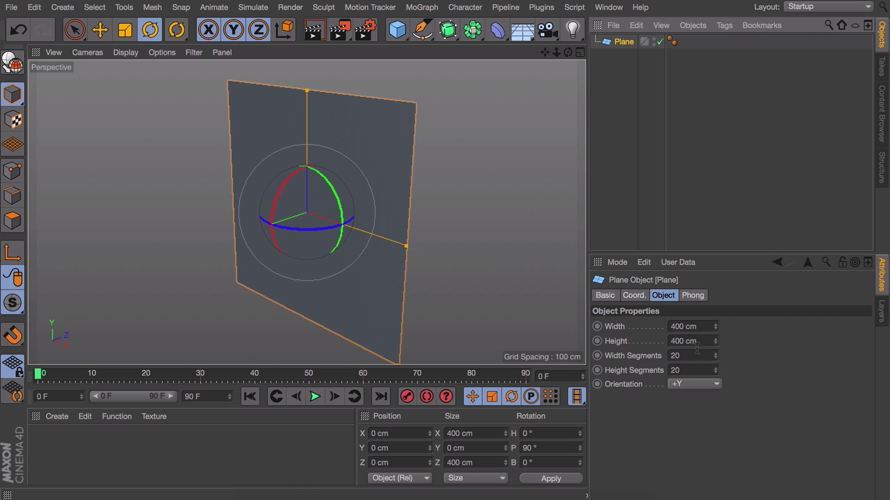
left_click(694, 341)
type("761")
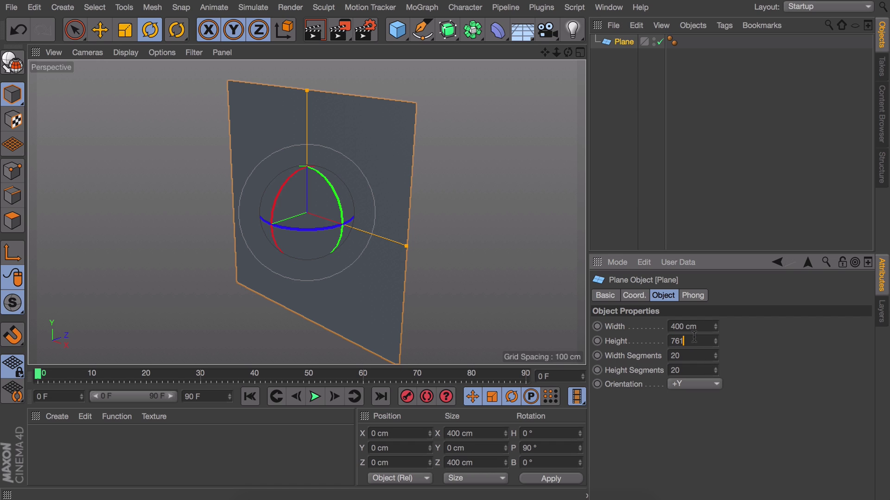
left_click(686, 326)
type("1100")
key("Return")
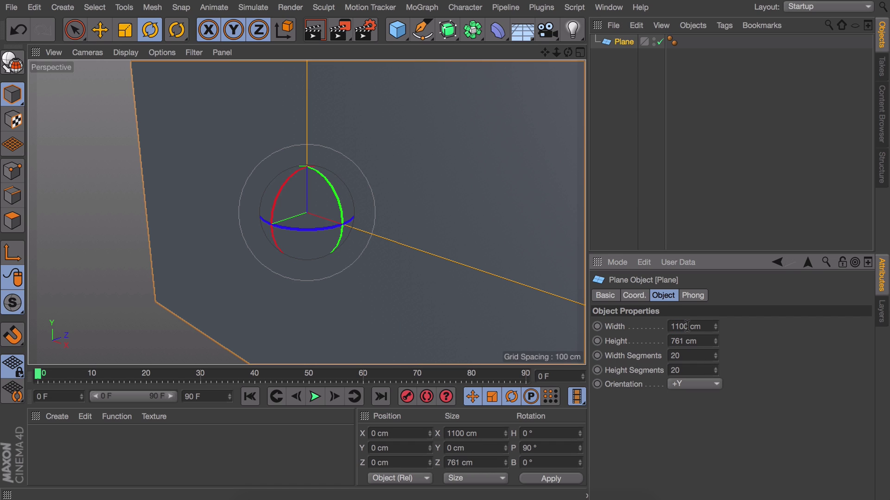
- Create a new material with Reflectance disabled and load 2312770_orig.png as its Color texture
left_click(637, 143)
scroll(412, 239, "down", 5)
left_click_drag(415, 244, 287, 250, "alt")
double_click(133, 451)
double_click(48, 447)
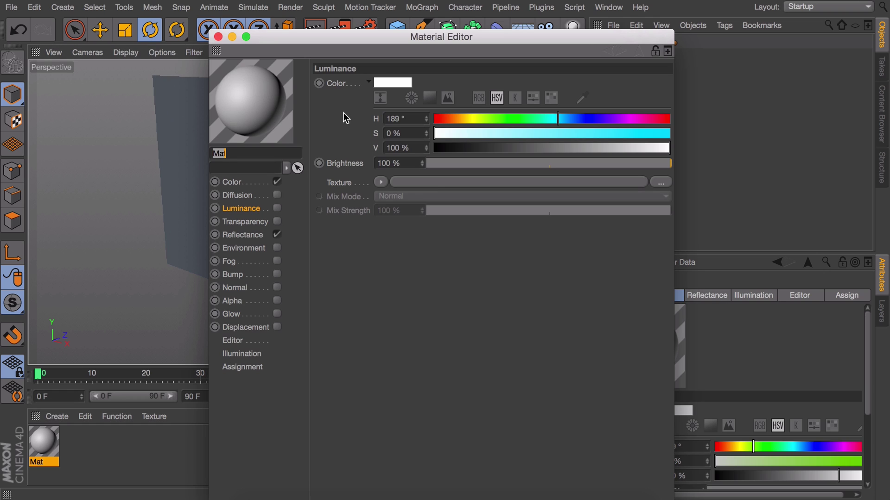
left_click(419, 183)
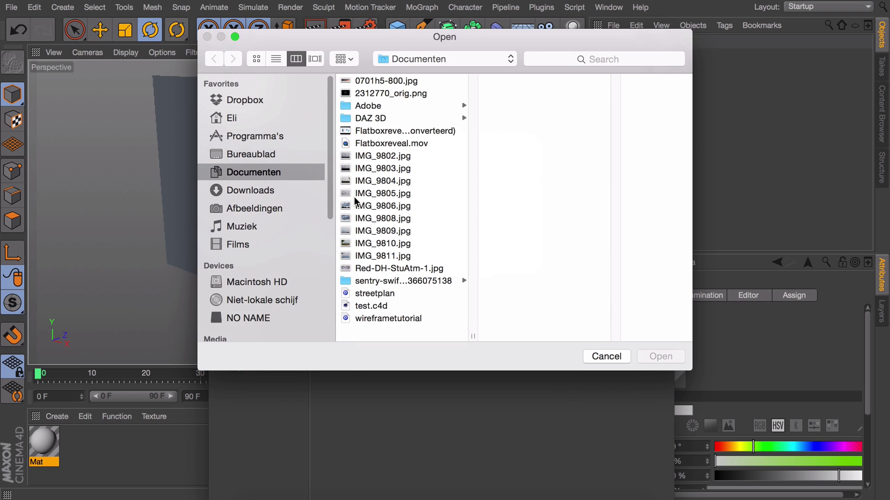
left_click(373, 92)
key("Return")
left_click(484, 173)
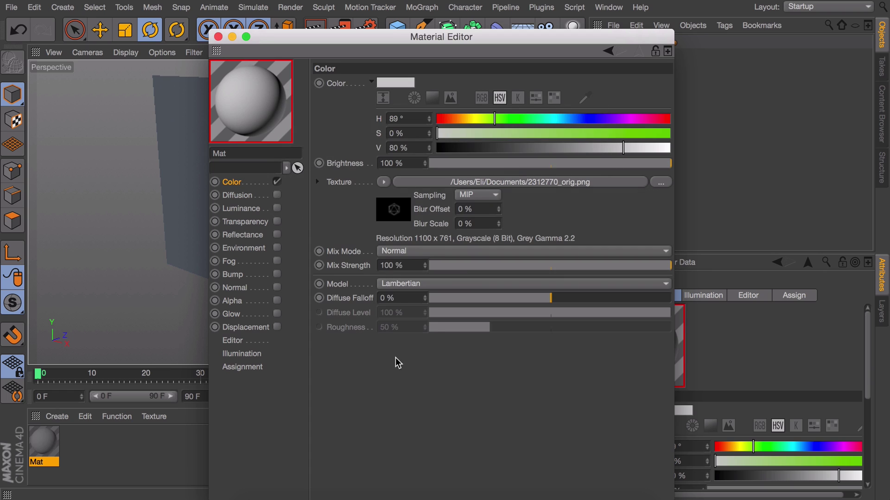
- Close the material settings and apply the image material to the Plane
left_click(218, 36)
left_click_drag(44, 443, 331, 116)
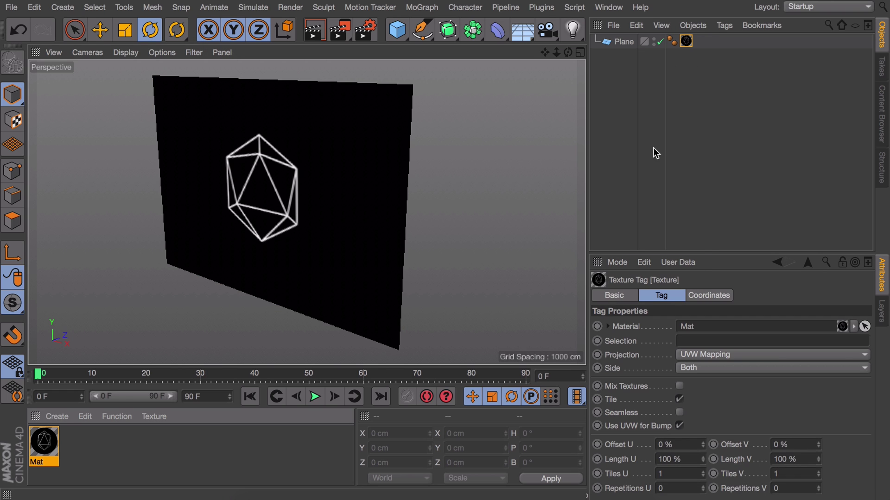
left_click(650, 152)
left_click_drag(386, 197, 363, 198, "alt")
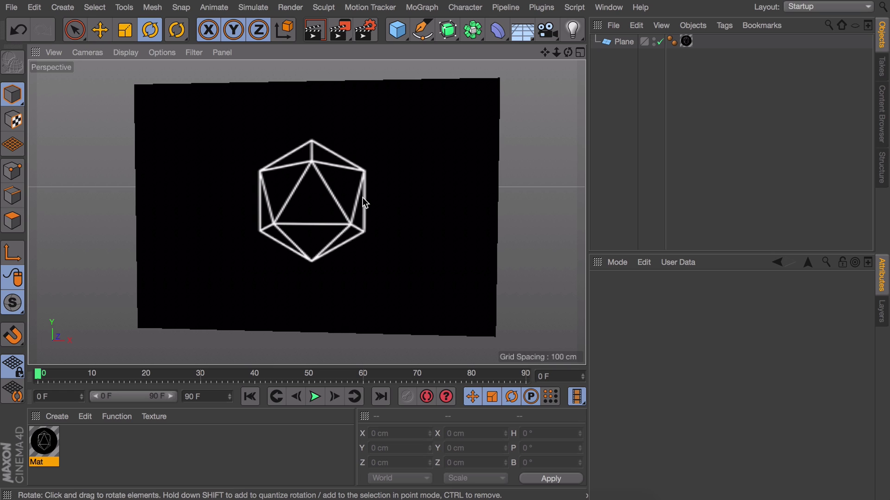
- Add a Platonic object in front of the reference image and enlarge its radius to about 174 cm
left_click(397, 29)
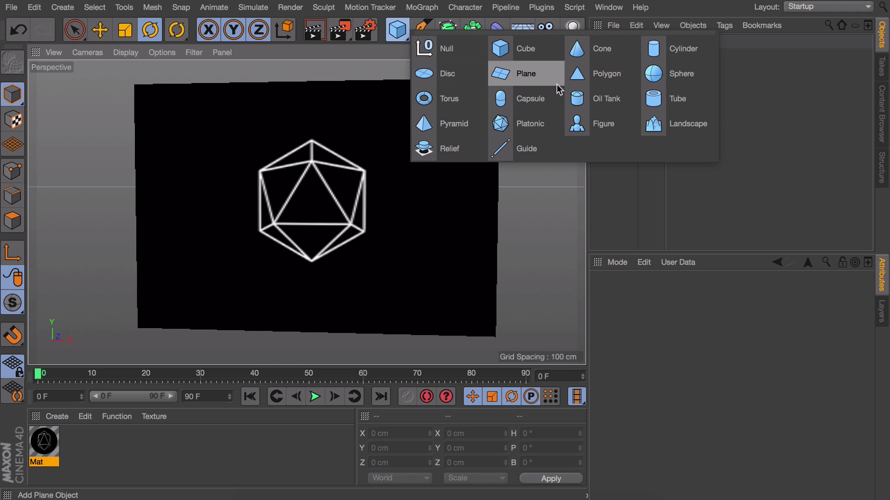
left_click(532, 132)
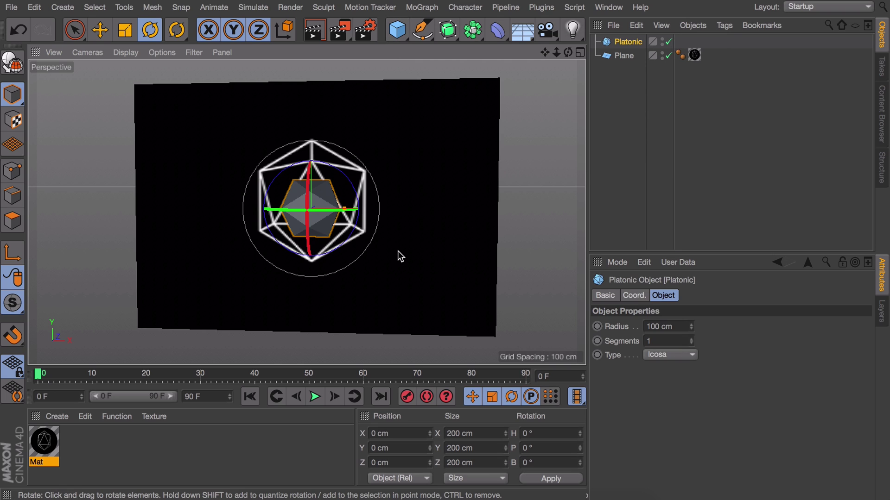
left_click_drag(345, 211, 369, 209)
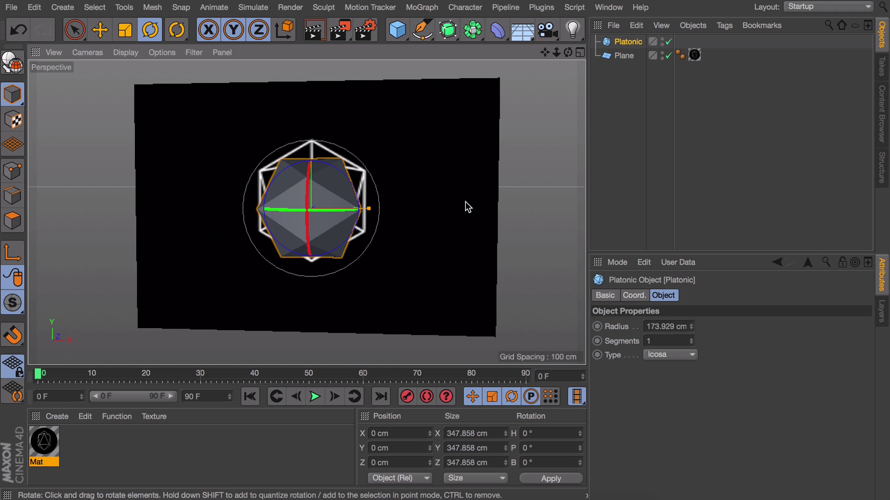
- Push the reference Plane back along its depth axis so it sits fully behind the Platonic
key("e")
left_click_drag(327, 214, 427, 126, "alt")
left_click(426, 128)
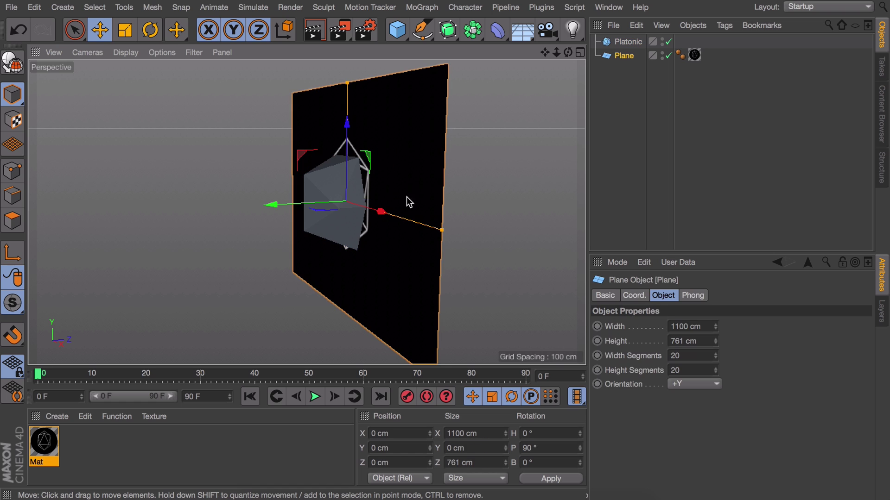
left_click_drag(287, 205, 479, 188)
left_click(637, 138)
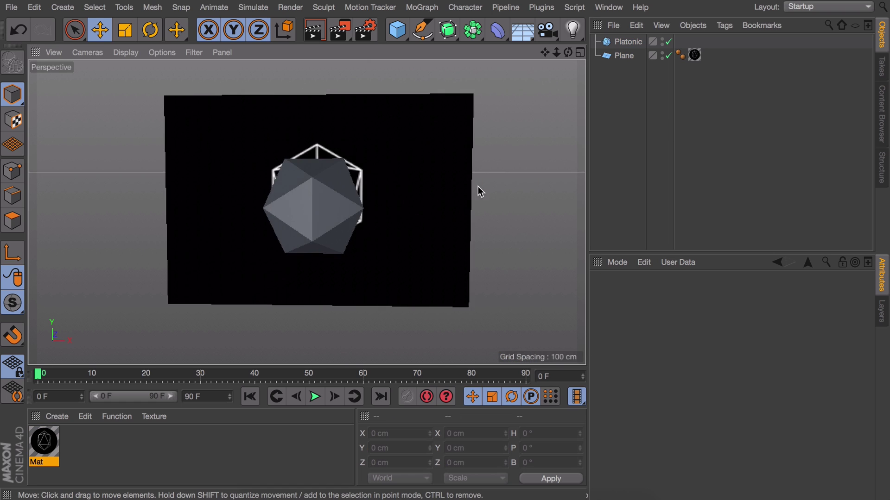
- Show the Front view at full size with Gouraud Shading so the reference image is displayed
middle_click(342, 182)
middle_click(405, 277)
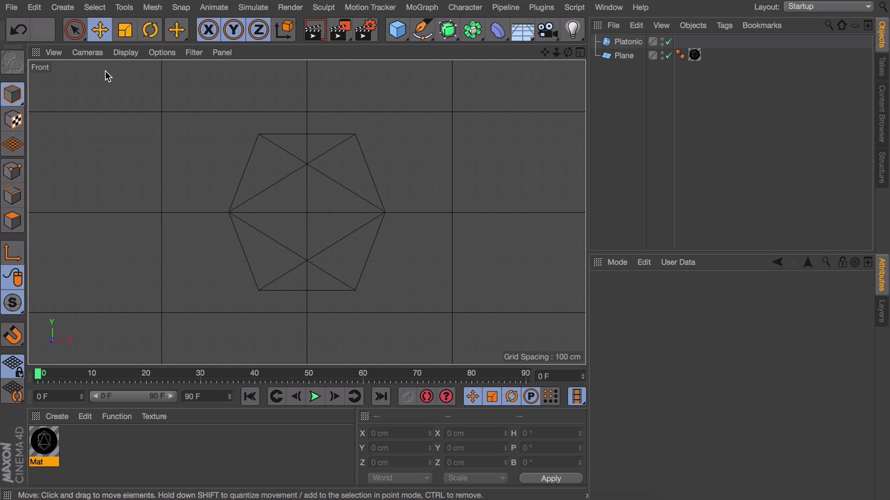
left_click(95, 55)
mouse_move(127, 55)
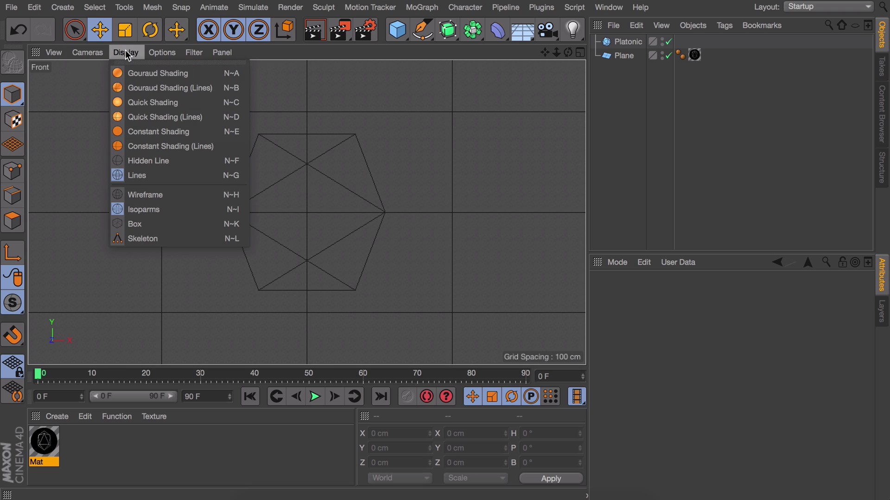
left_click(130, 73)
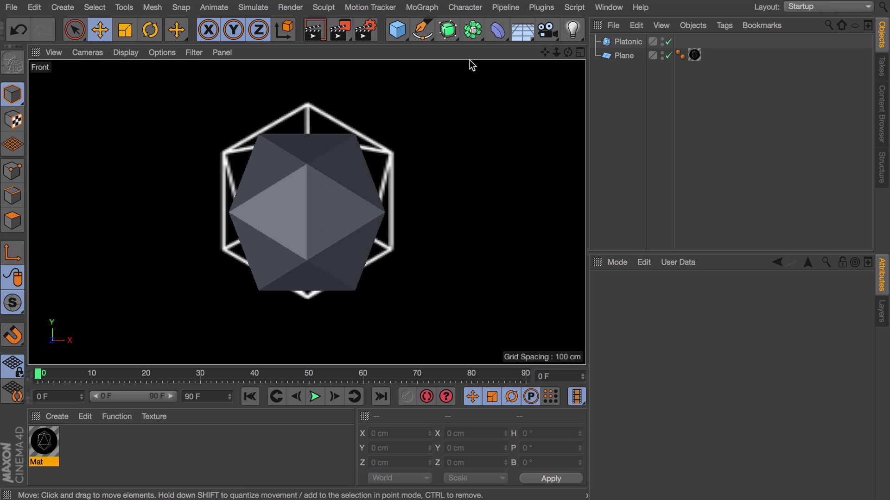
- Nest the Platonic in a new Atom Array and rotate it to 90° bank and 20° pitch
left_click_drag(447, 29, 496, 51)
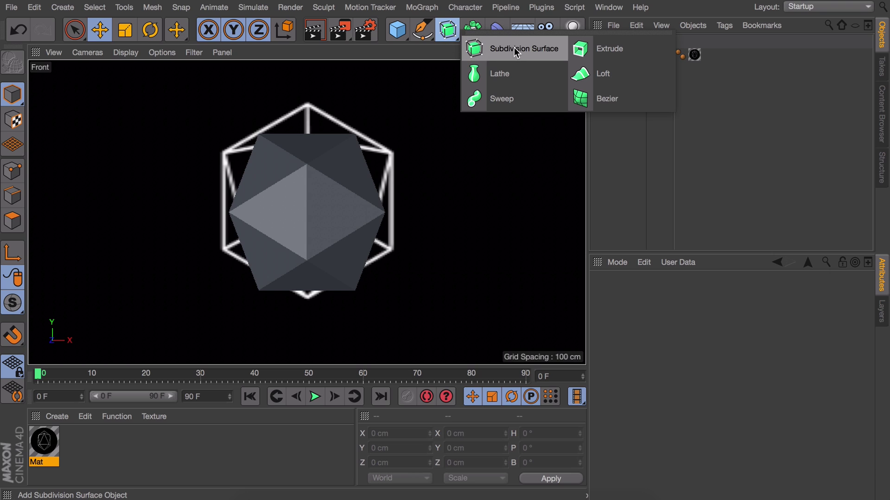
left_click_drag(557, 52, 635, 43)
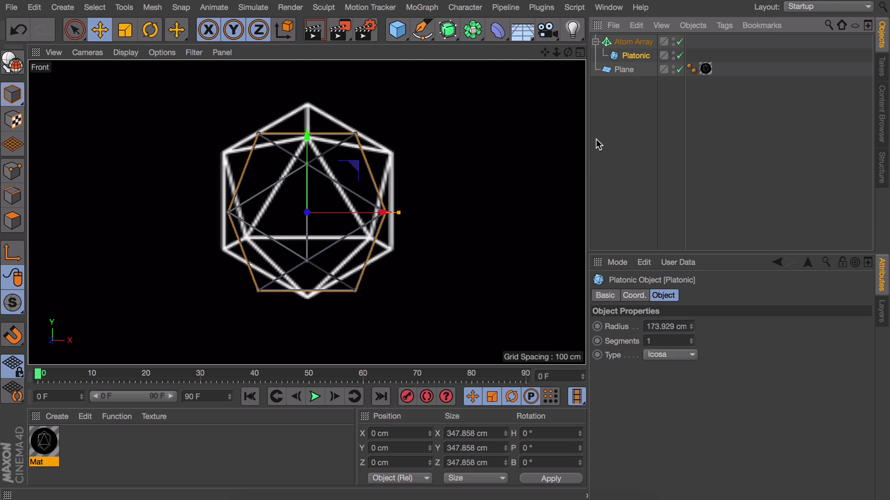
key("r")
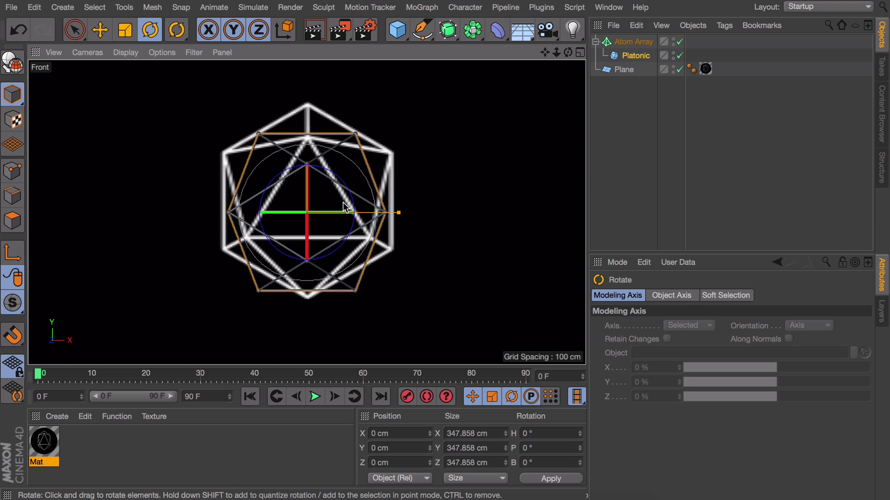
left_click_drag(358, 175, 353, 262)
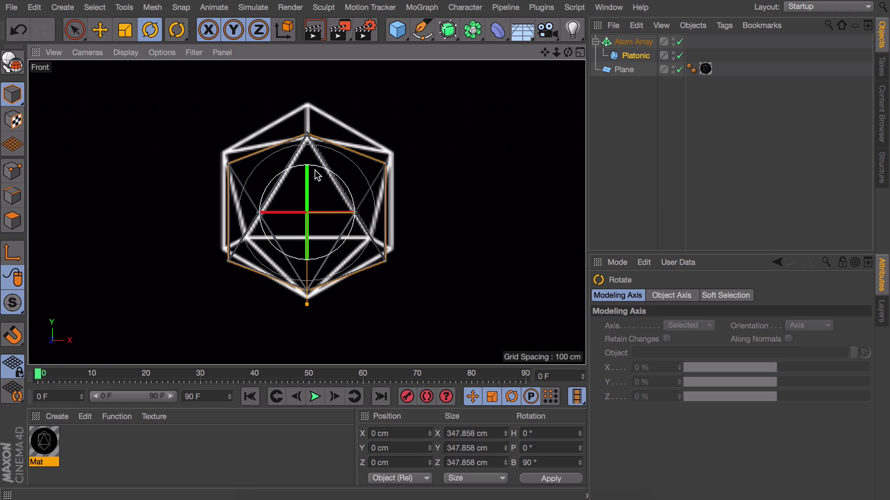
left_click_drag(306, 181, 306, 210)
- Compare the solid Platonic with the reference by temporarily disabling the Atom Array and moving it 350 cm along X
left_click(678, 42)
key("e")
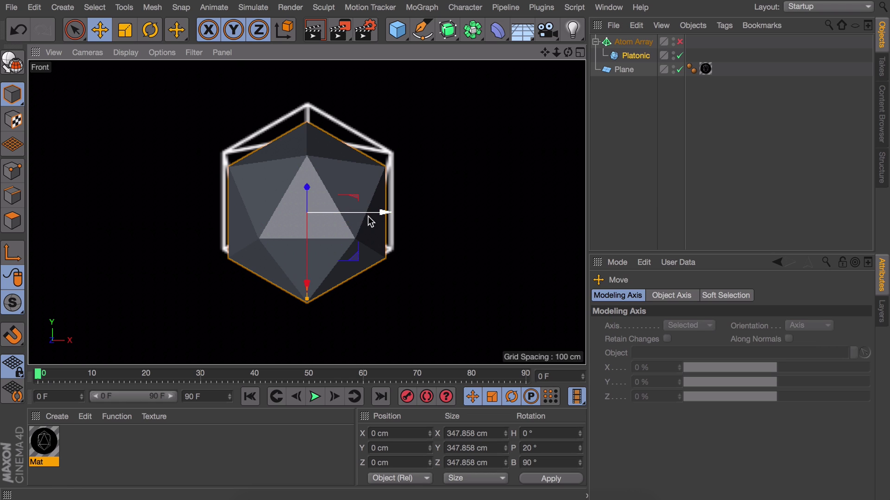
left_click_drag(368, 219, 554, 218)
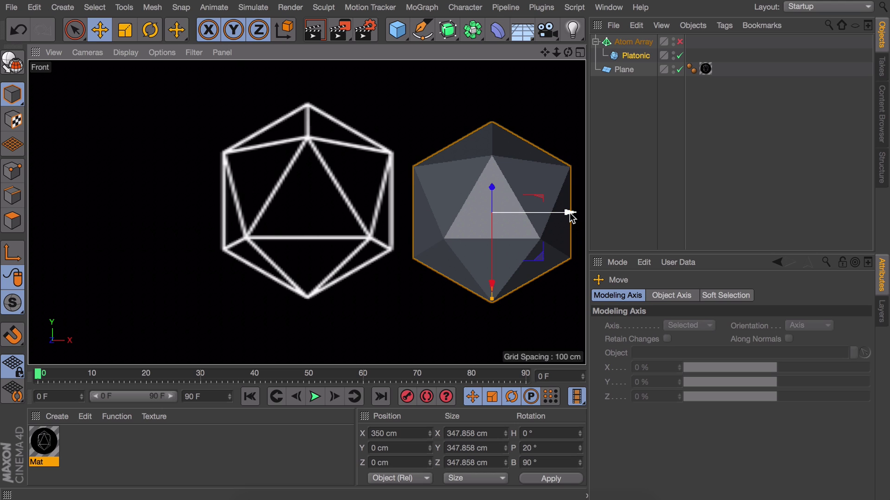
key("ctrl+z")
left_click(679, 42)
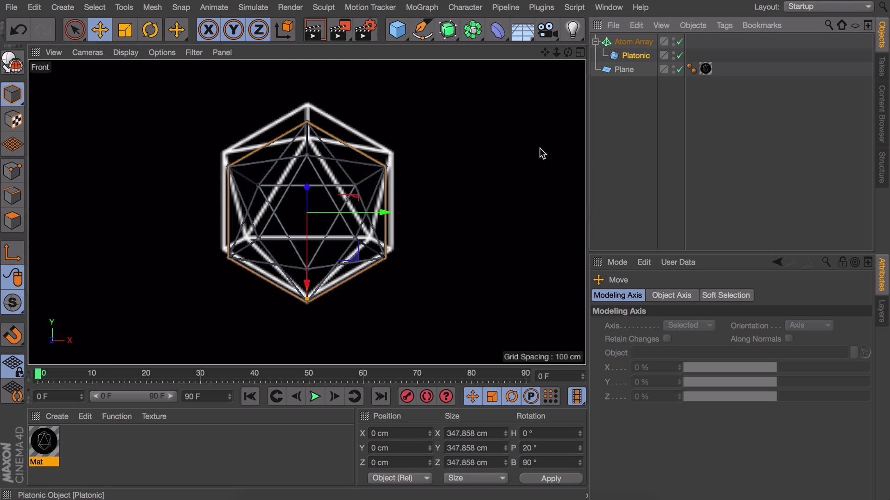
- Fit the Platonic to the reference outline by raising it to about Y 24 cm and enlarging its radius to about 181 cm
mouse_move(307, 285)
left_mouse_down()
mouse_move(308, 277)
mouse_move(308, 294)
left_mouse_up()
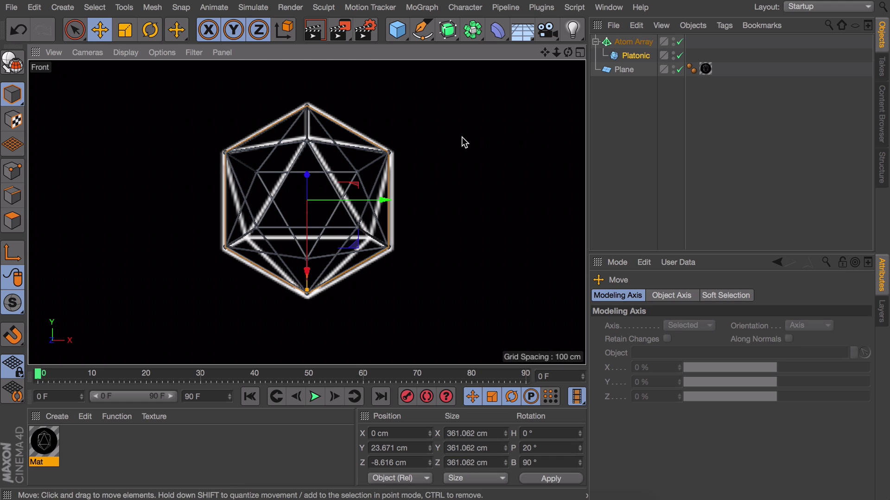
- Add a Camera from the perspective view and look through it
middle_click(410, 157)
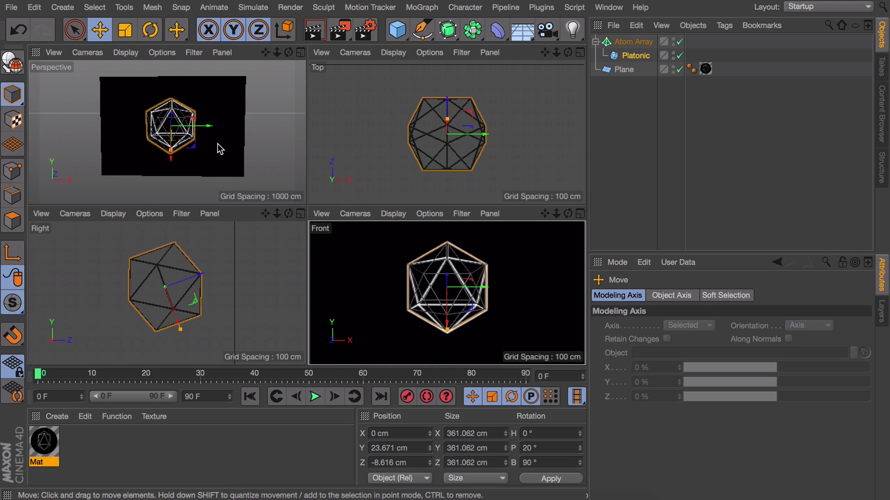
middle_click(218, 149)
left_click(547, 30)
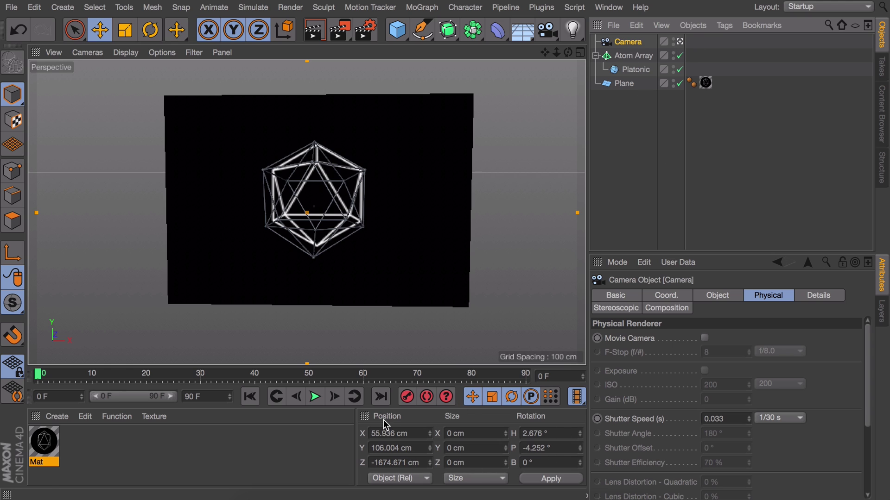
left_click_drag(394, 173, 436, 180, "alt")
- Set the Camera's X, Y and Z position and H and P rotation to 0, and dolly it back to about Z -1501 cm
left_click(392, 433)
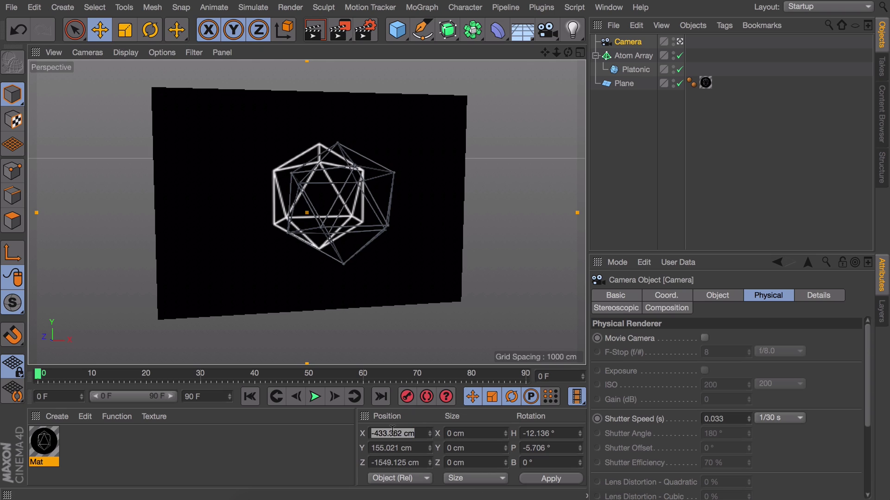
type("0")
key("Tab")
type("0")
key("Tab")
type("0")
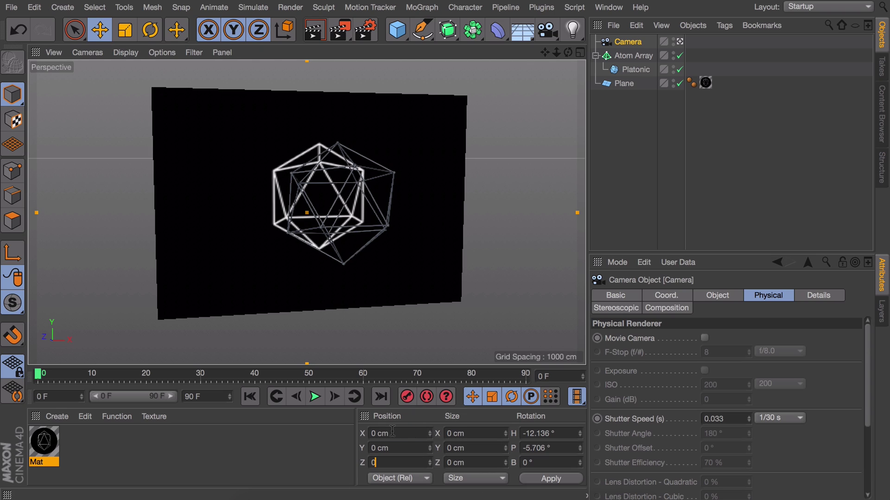
key("Tab")
key("Tab")
key("Tab")
type("0")
key("Tab")
type("0")
key("Return")
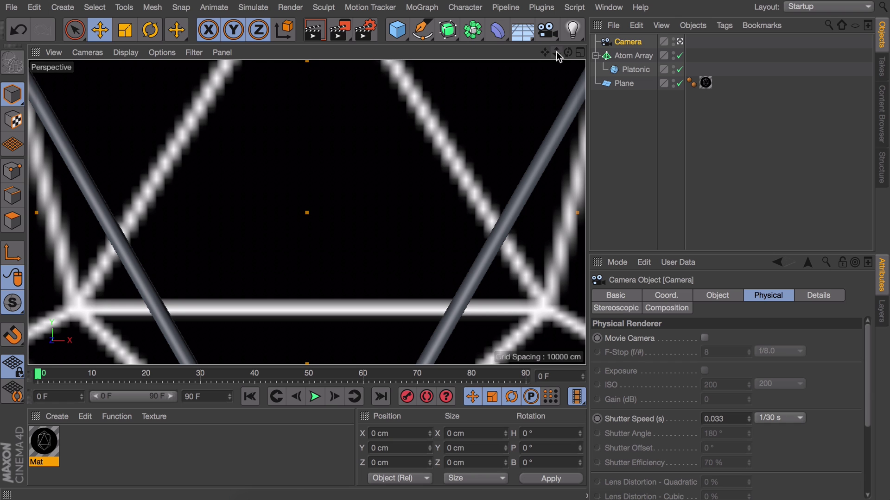
left_click_drag(556, 52, 500, 52)
left_click_drag(589, 53, 559, 50)
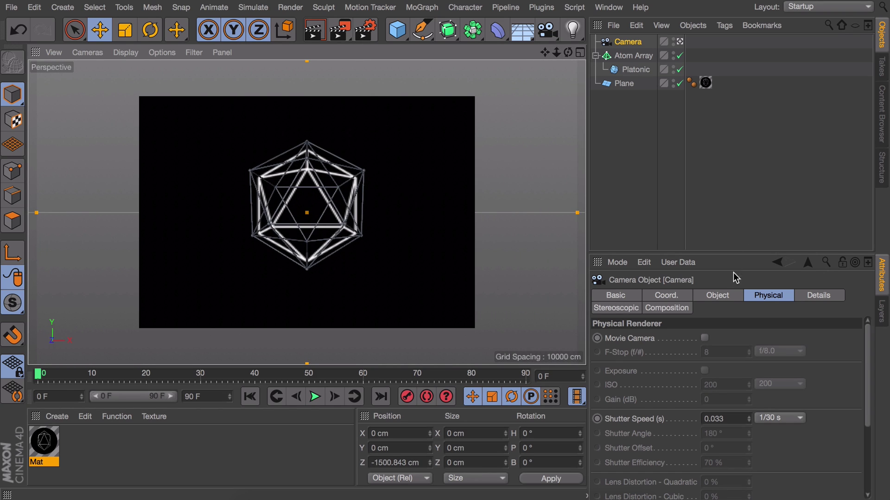
- Try a 500 mm focal length on the Camera and dolly it back to about Z -11481 cm
left_click(731, 296)
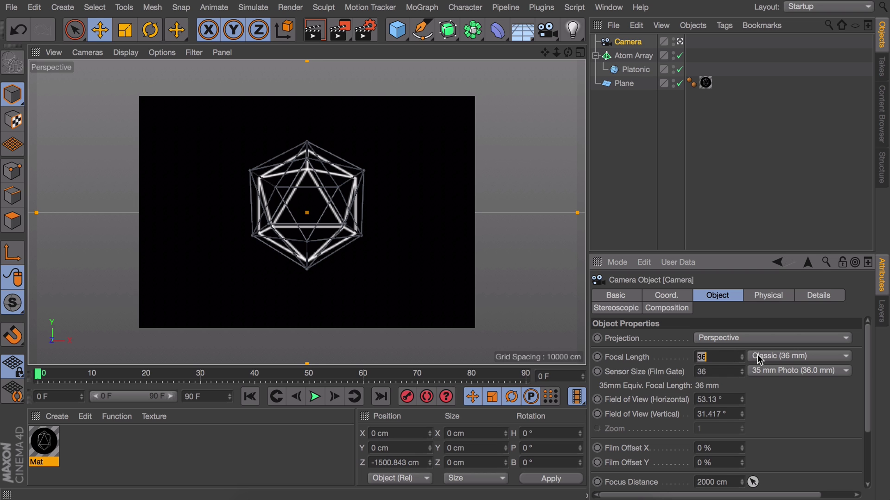
key("Return")
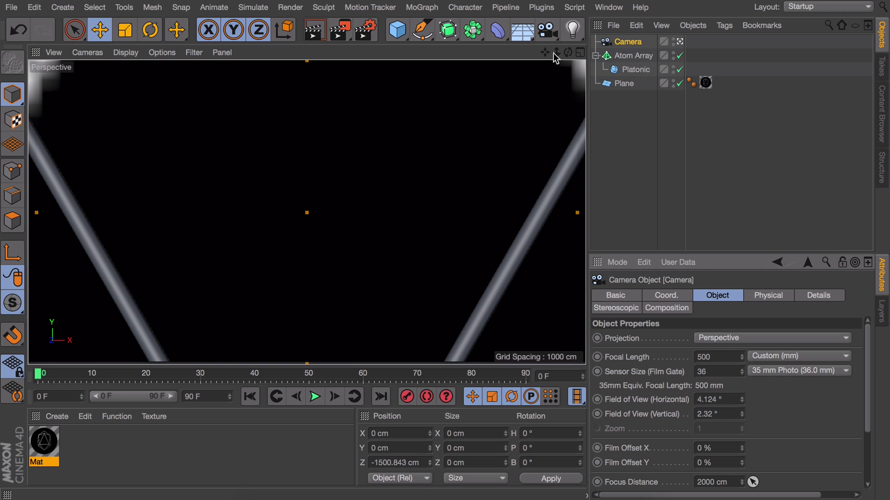
left_click_drag(556, 53, 445, 53)
left_click_drag(617, 52, 619, 53)
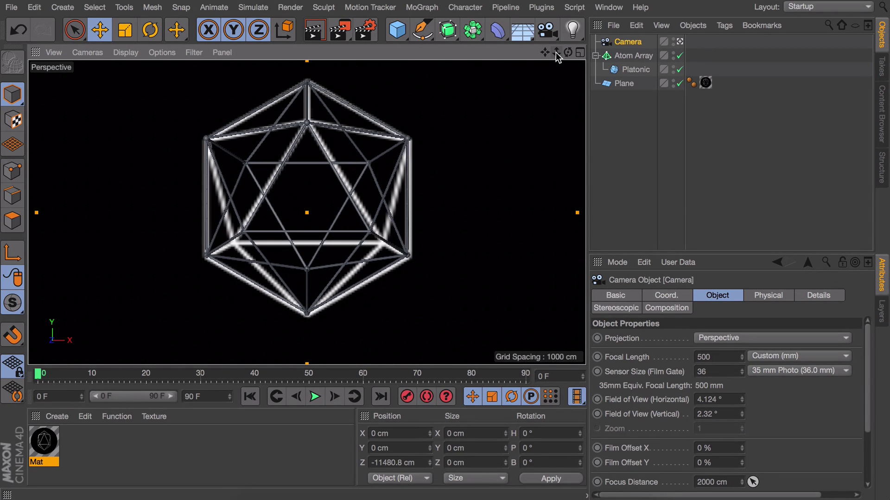
- Try a 24 mm focal length on the Camera and dolly it in to about Z -1021 cm
left_click(710, 357)
type("3")
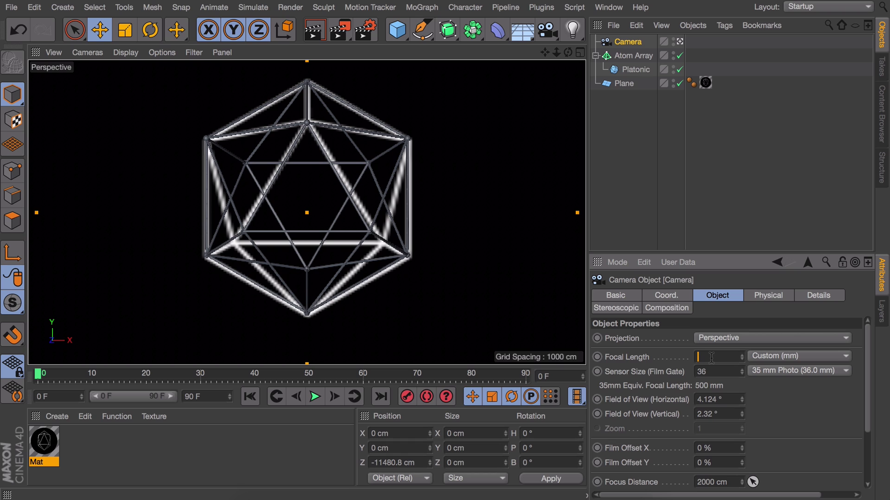
key("Return")
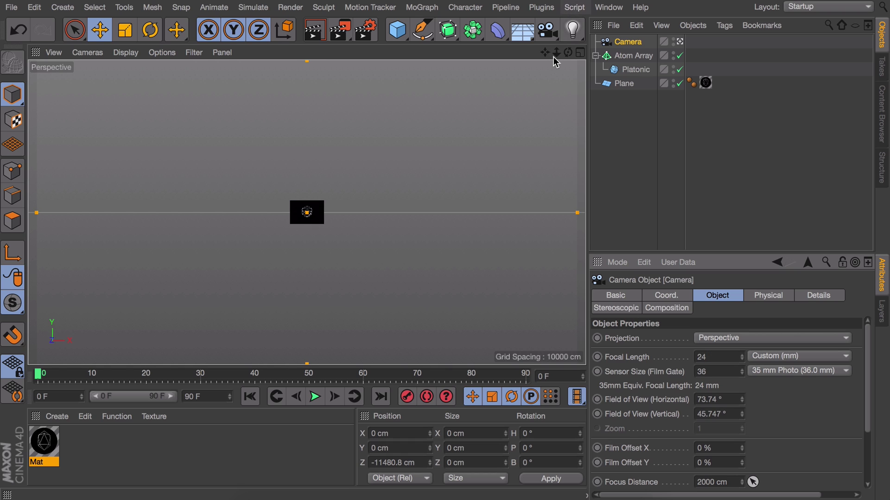
left_click_drag(556, 52, 579, 53)
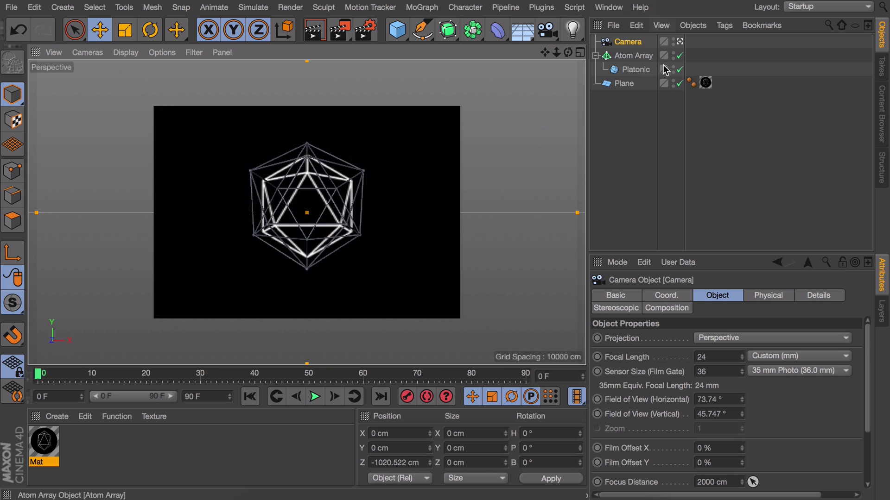
- Disable the reference Plane and duplicate the Platonic outside the Atom Array as a solid filler
left_click(679, 83)
left_click(627, 55)
left_click(624, 111)
left_click_drag(630, 70, 621, 50, "ctrl")
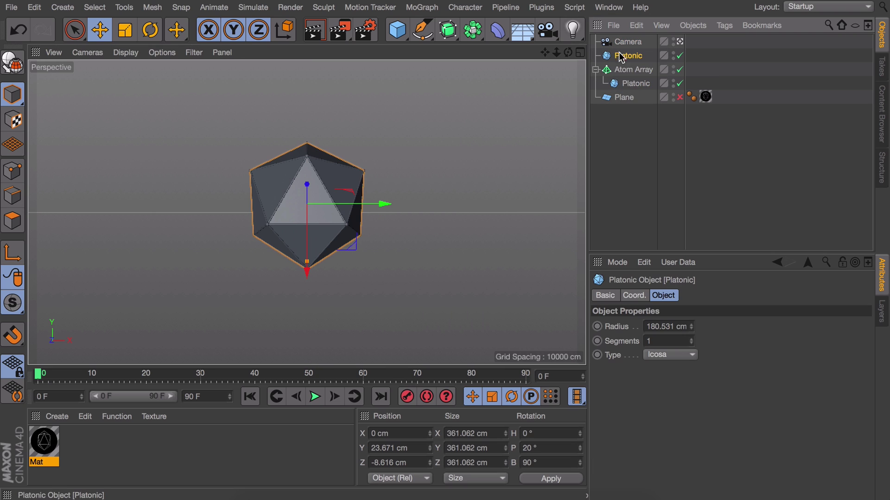
- Create a black material and a white luminance material, applying black to the standalone Platonic and white to the Atom Array
double_click(116, 447)
double_click(41, 444)
left_click(277, 181)
left_click(277, 235)
left_click(276, 208)
left_click(266, 209)
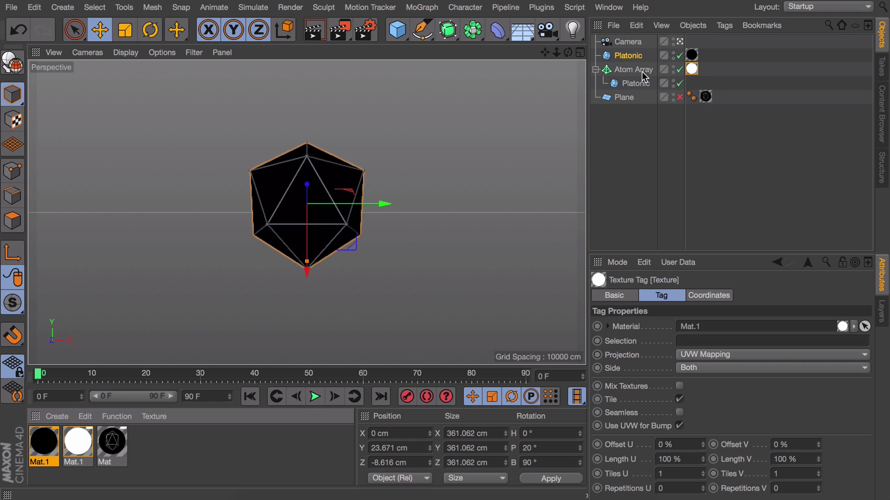
left_click(623, 116)
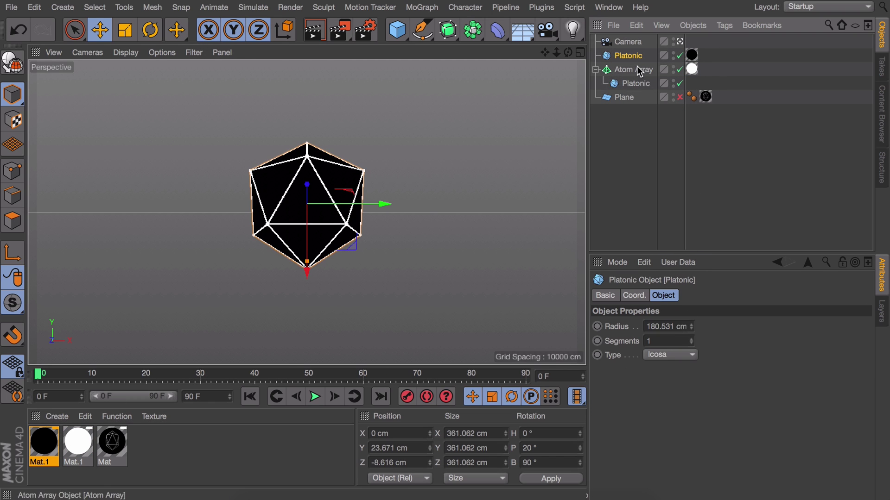
left_click(639, 71)
scroll(677, 342, "down", 1)
left_click(630, 56)
scroll(668, 328, "down", 1)
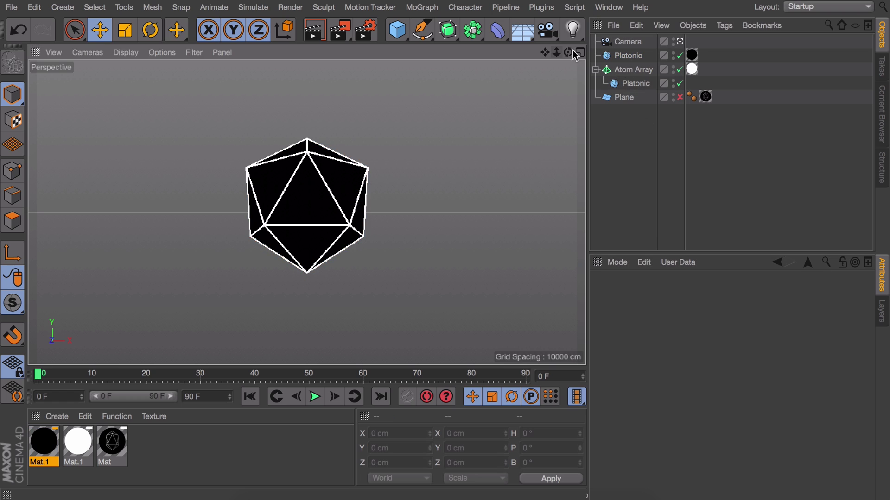
- Re-enable the reference Plane, shift it in the negative X direction beside the model, and dolly the Camera back to about Z -2055 cm
left_click(679, 98)
left_click(624, 98)
left_click_drag(379, 213, 254, 215)
left_click_drag(557, 53, 468, 53)
- Set the Camera's focal length to 120 mm and dolly it back to about Z -4349 cm
left_click(629, 42)
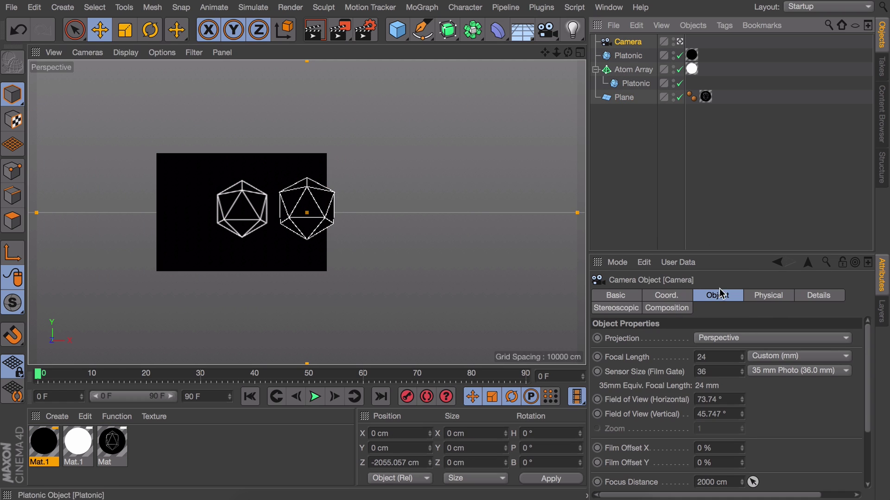
left_click(707, 355)
type("12")
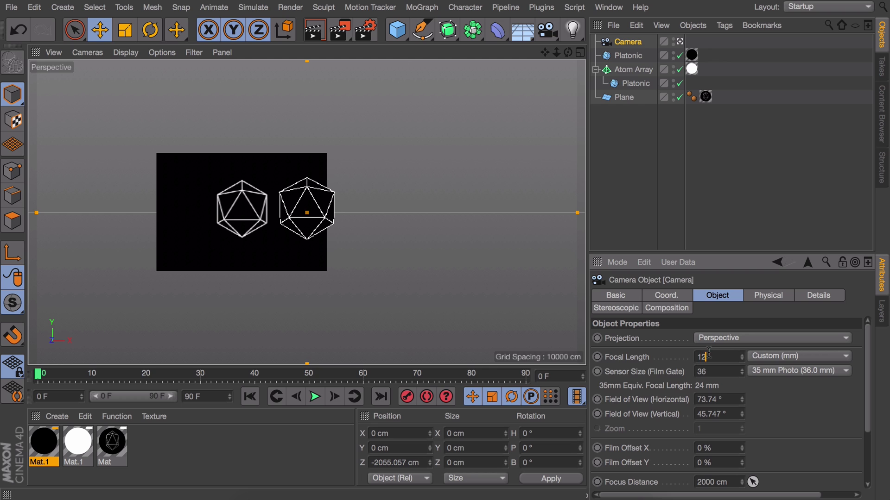
type("0")
key("Return")
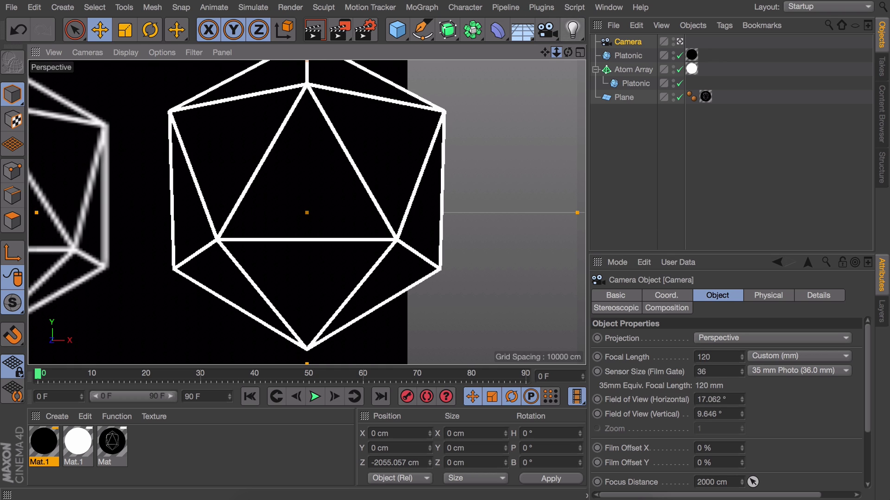
scroll(307, 213, "down", 5)
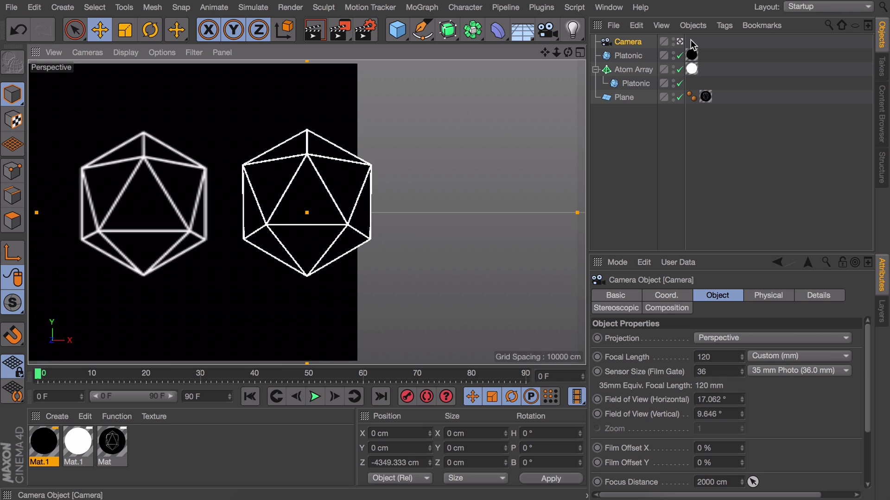
- Disable the reference Plane and render a preview of the icosahedron in the viewport
left_click(678, 97)
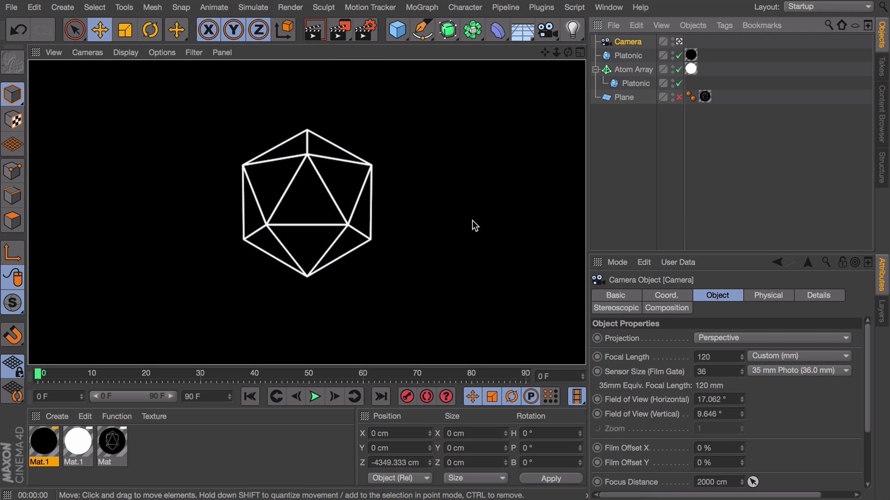
left_click(666, 162)
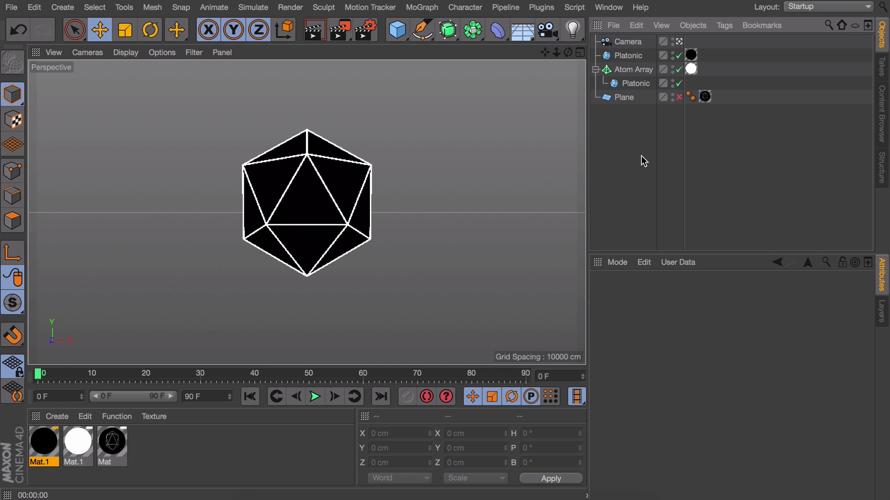
- Group the standalone Platonic, the Atom Array and its child Platonic under a Null
left_click(621, 69)
left_click(626, 55, "shift")
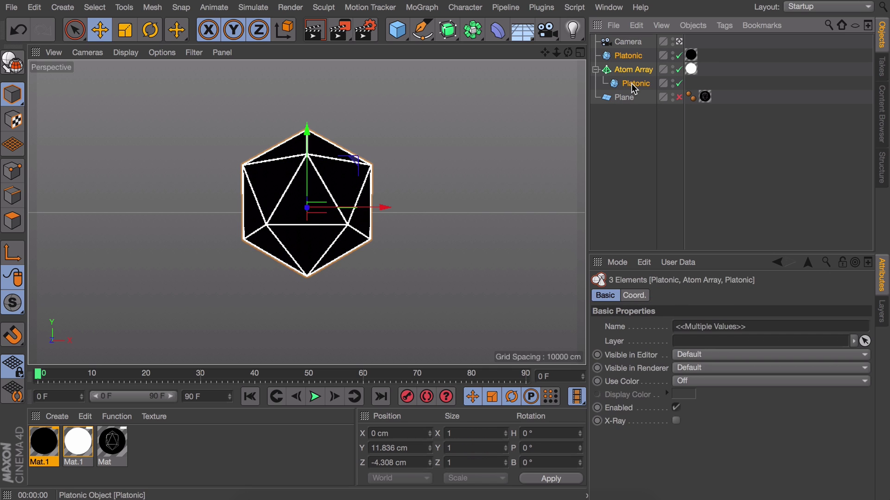
key("alt+g")
- Try to rotate the grouped icosahedron freely and undo the rotation
key("r")
left_click_drag(337, 207, 432, 238)
key("ctrl+z")
key("ctrl+z")
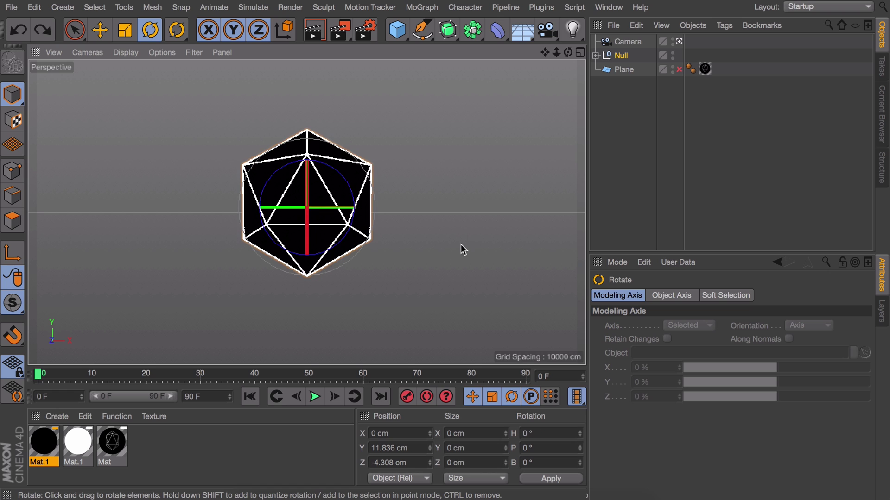
- Leave the Camera view and examine the grouped icosahedron from other angles
left_click(679, 42)
left_click(652, 205)
left_click_drag(360, 173, 397, 208, "alt")
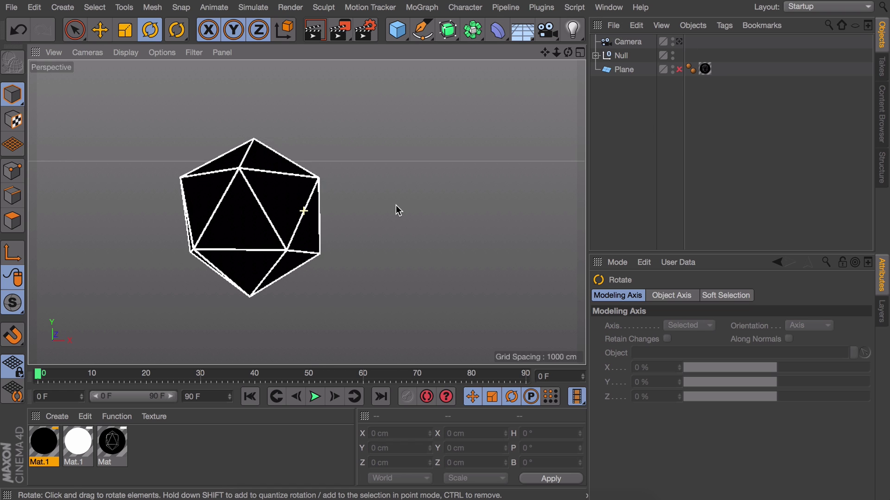
left_click_drag(399, 31, 437, 46)
left_click_drag(214, 227, 289, 198, "alt")
- Nest the Null group under a parent Null pitched -20° and try rotating the parent through the Camera
left_click_drag(621, 69, 630, 42)
left_click(629, 42)
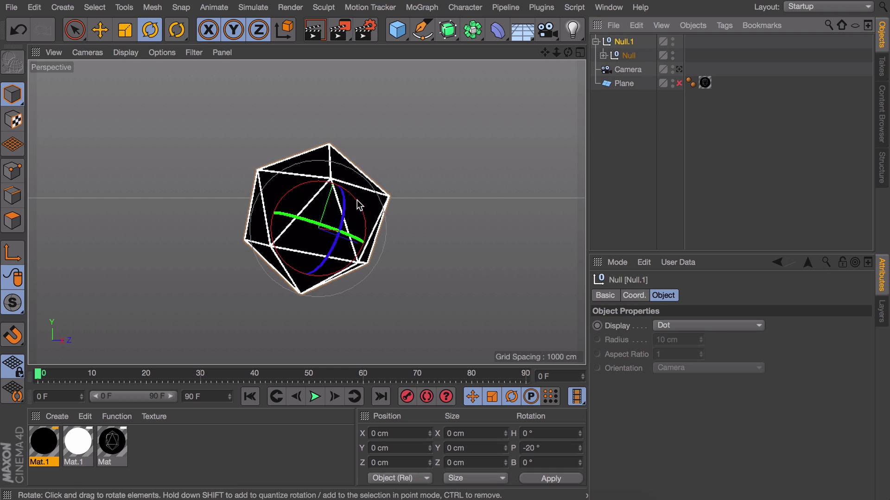
left_click_drag(319, 223, 417, 231, "alt")
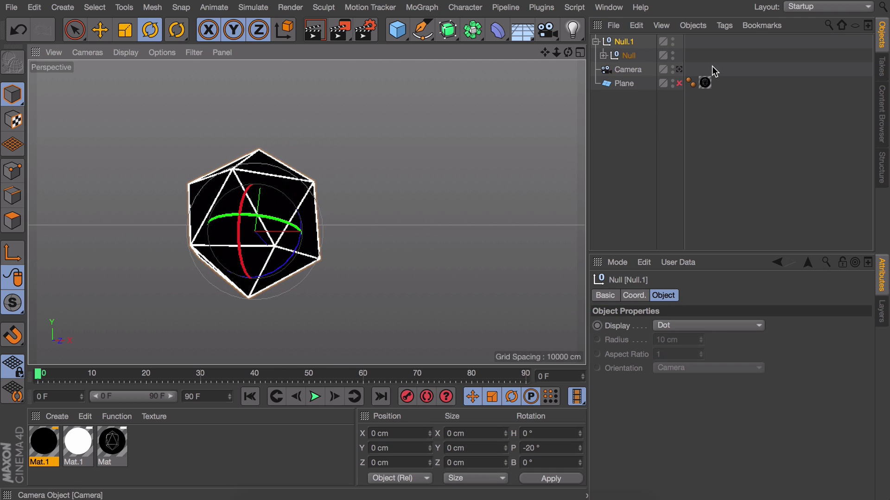
left_click(679, 69)
left_click_drag(354, 212, 391, 254)
key("ctrl+z")
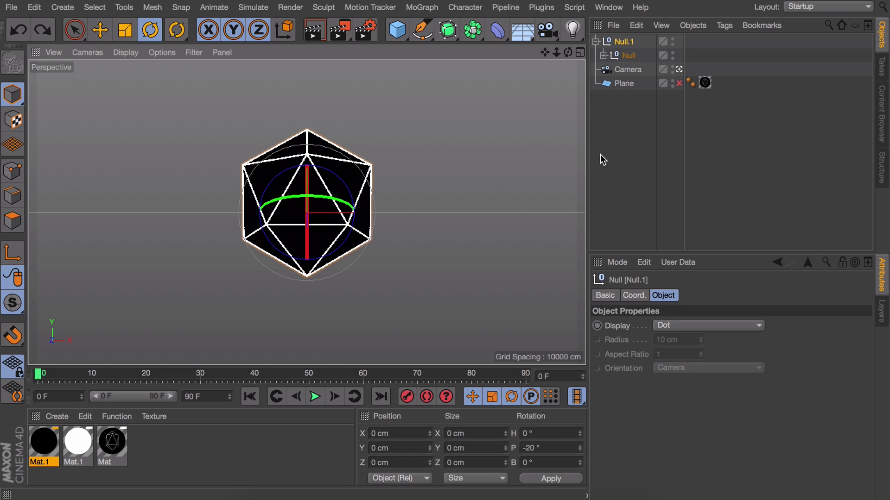
- Check the parent Null's axis orientation in the four-view layout
left_click(711, 156)
middle_click(357, 214)
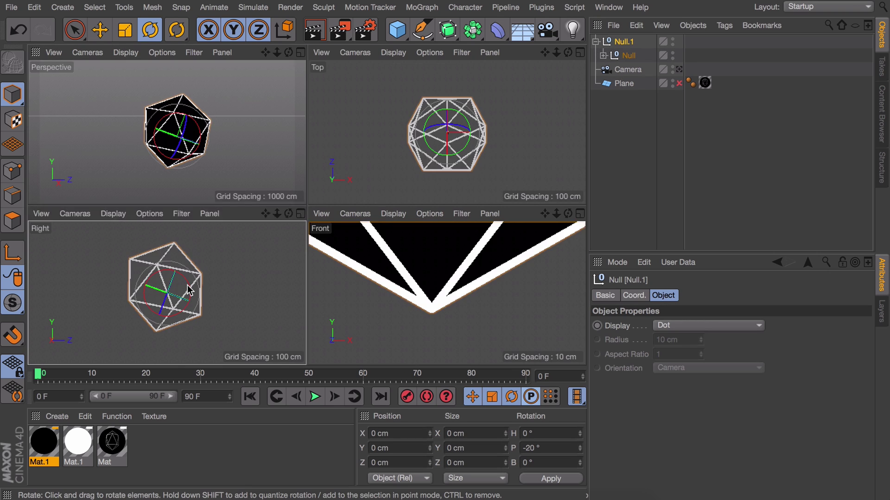
middle_click(250, 254)
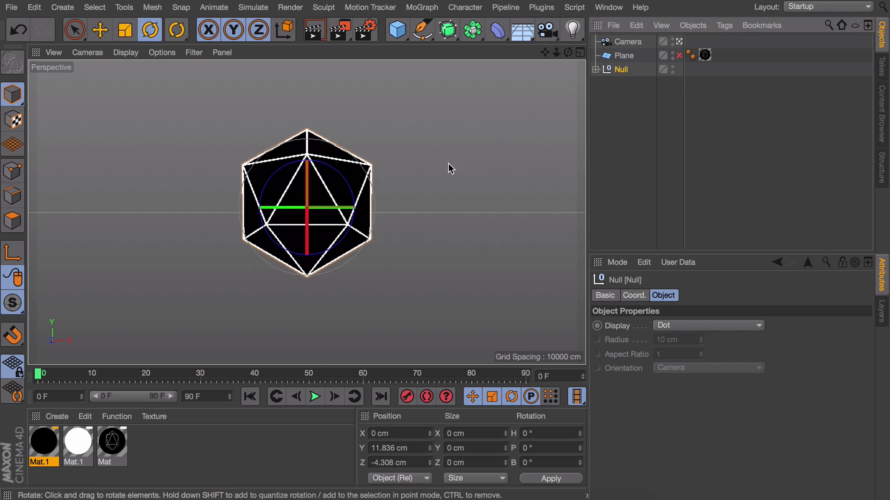
- Keyframe the Null group at frame 0 and again at frame 90 with its pitch rotated to 360°
left_click_drag(307, 209, 309, 281)
key("super+z")
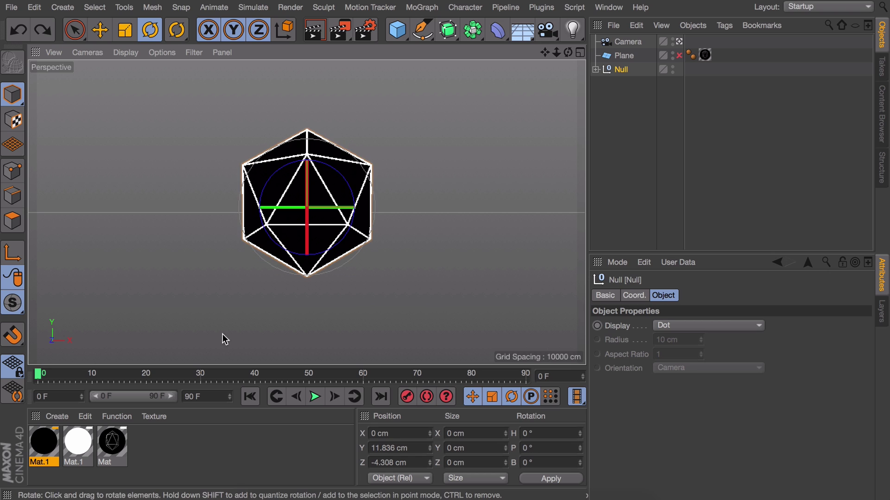
left_click(407, 396)
left_click(525, 374)
left_click_drag(308, 222, 377, 498, "shift")
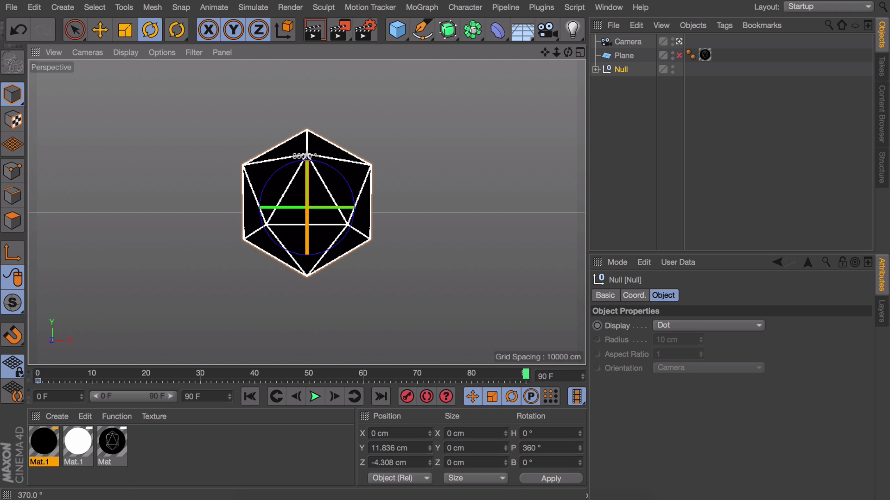
left_click(403, 398)
- Set the interpolation of the Null group's keyframes to Linear and preview the animation
left_click_drag(527, 382, 37, 382)
left_click(696, 312)
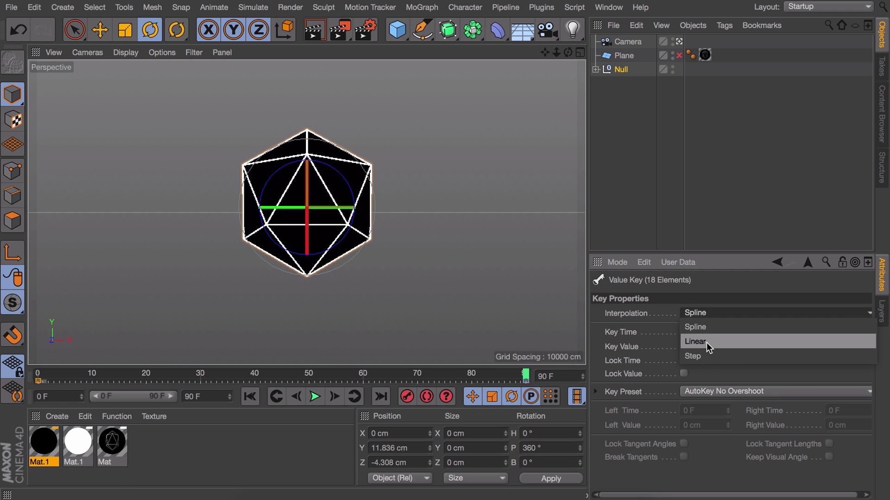
left_click(695, 341)
left_click(665, 174)
left_click(315, 396)
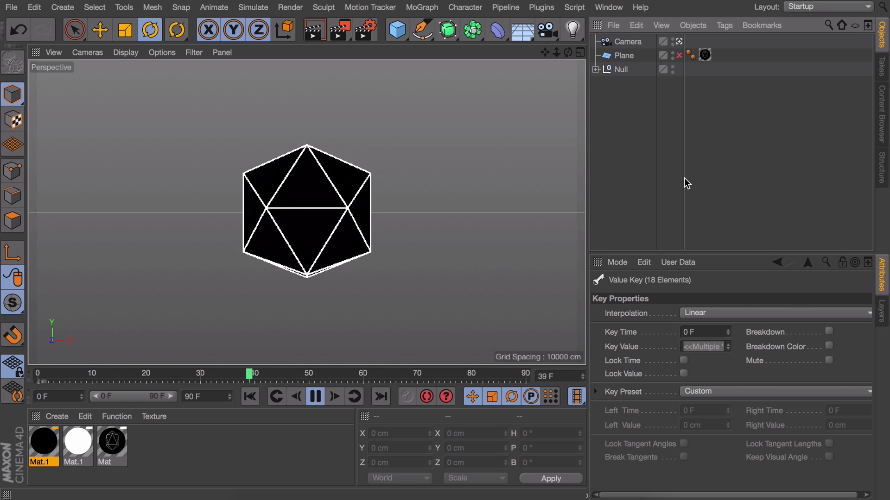
left_click(316, 397)
- Extend the timeline and its visible range to 240 frames and move the Null group's end keyframe to the last frame
double_click(189, 398)
type("240")
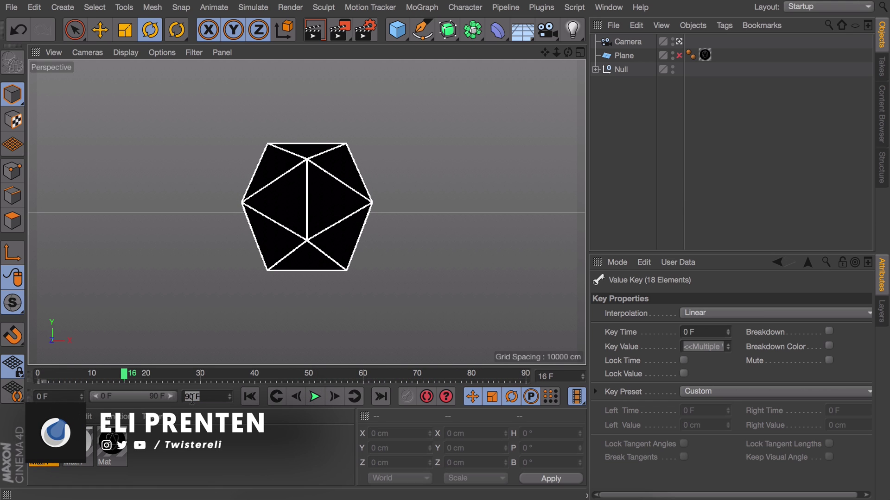
key("Return")
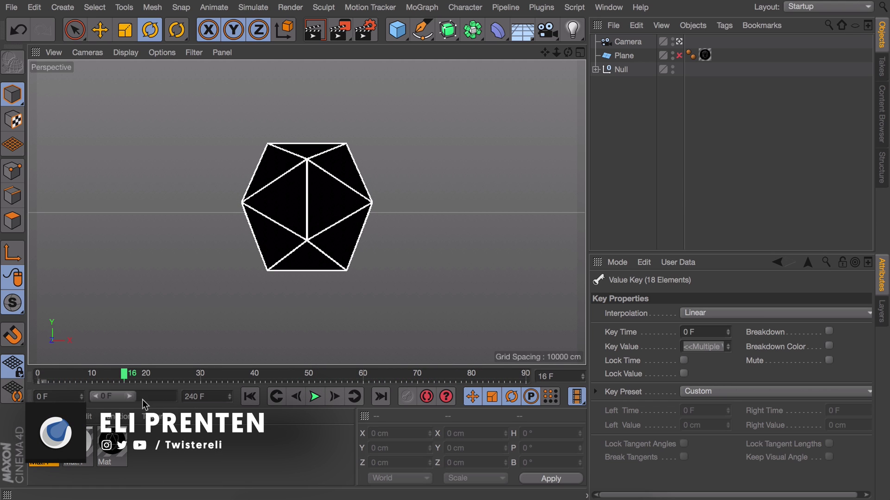
left_click_drag(133, 397, 182, 391)
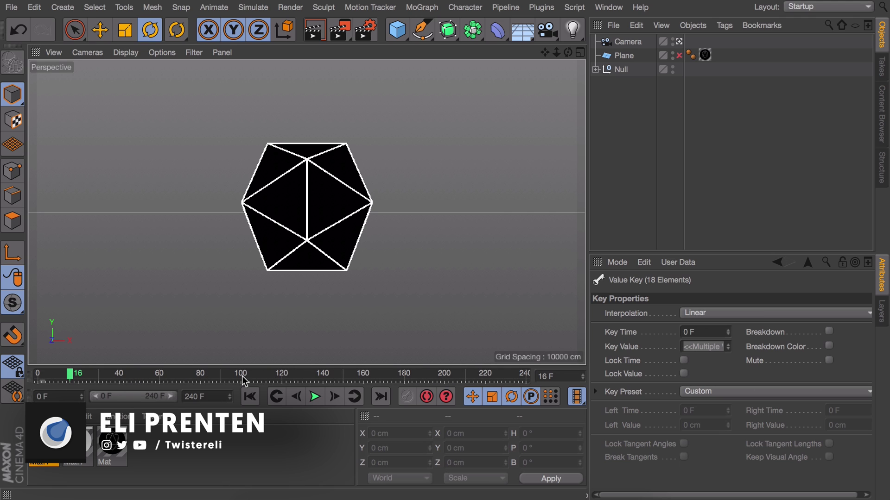
left_click(621, 69)
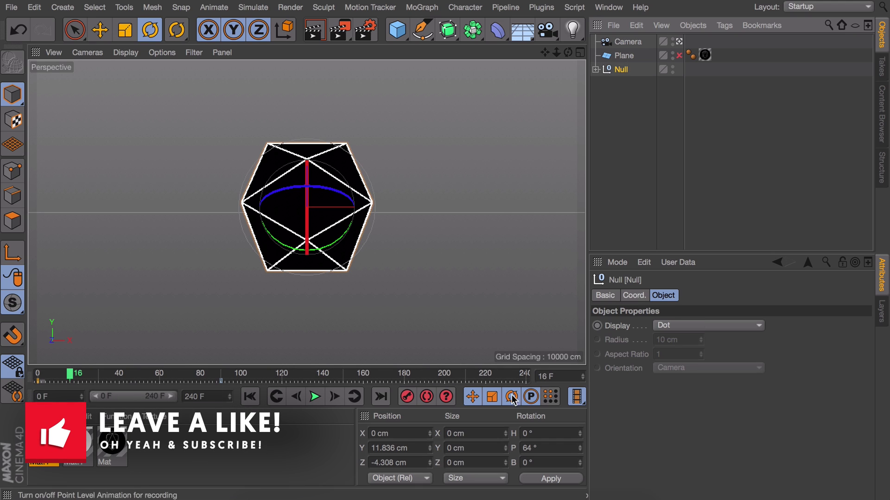
left_click_drag(220, 382, 528, 385)
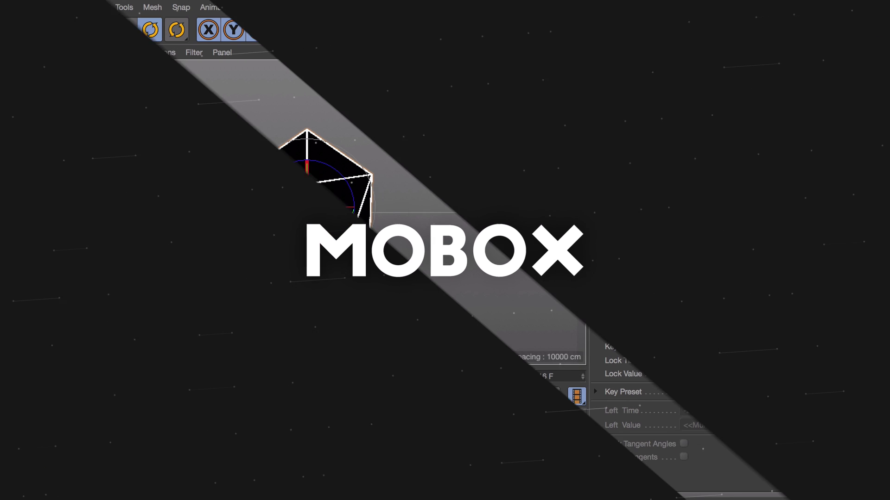